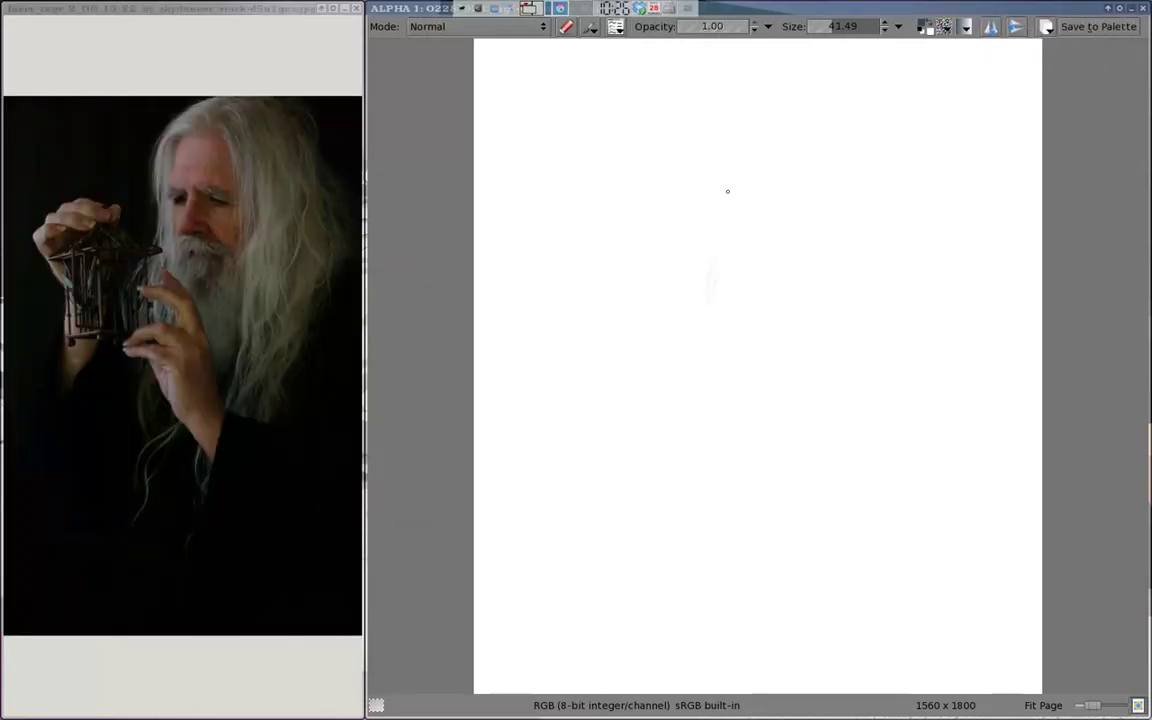
- Block in the old man's head oval, hair and long beard, resizing the brush between strokes
{"action": "mouse_move", "coordinate": [767, 276]}
{"action": "left_mouse_down"}
{"action": "mouse_move", "coordinate": [723, 198]}
{"action": "mouse_move", "coordinate": [723, 309]}
{"action": "mouse_move", "coordinate": [751, 244]}
{"action": "mouse_move", "coordinate": [729, 291]}
{"action": "left_mouse_up"}
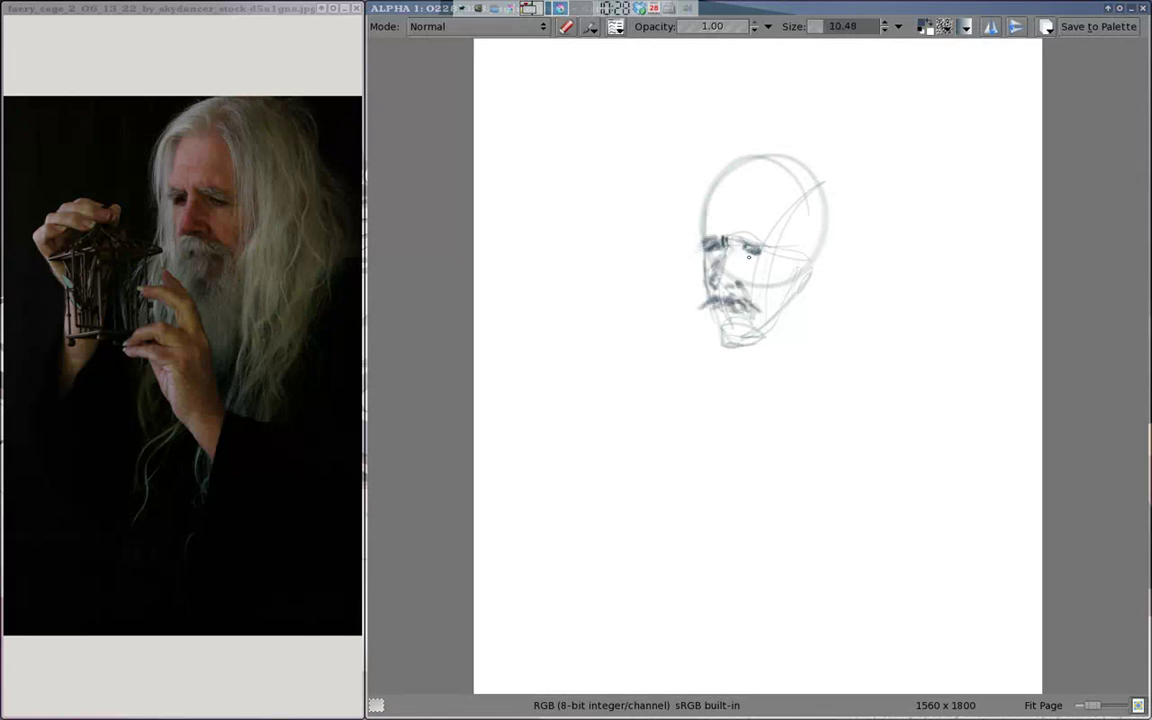
{"action": "mouse_move", "coordinate": [705, 160]}
{"action": "left_mouse_down"}
{"action": "mouse_move", "coordinate": [700, 345]}
{"action": "mouse_move", "coordinate": [730, 398]}
{"action": "left_mouse_up"}
{"action": "key", "text": "F5"}
{"action": "key", "text": "F5"}
{"action": "mouse_move", "coordinate": [780, 240]}
{"action": "left_mouse_down"}
{"action": "mouse_move", "coordinate": [757, 185]}
{"action": "mouse_move", "coordinate": [855, 325]}
{"action": "left_mouse_up"}
{"action": "key", "text": "/"}
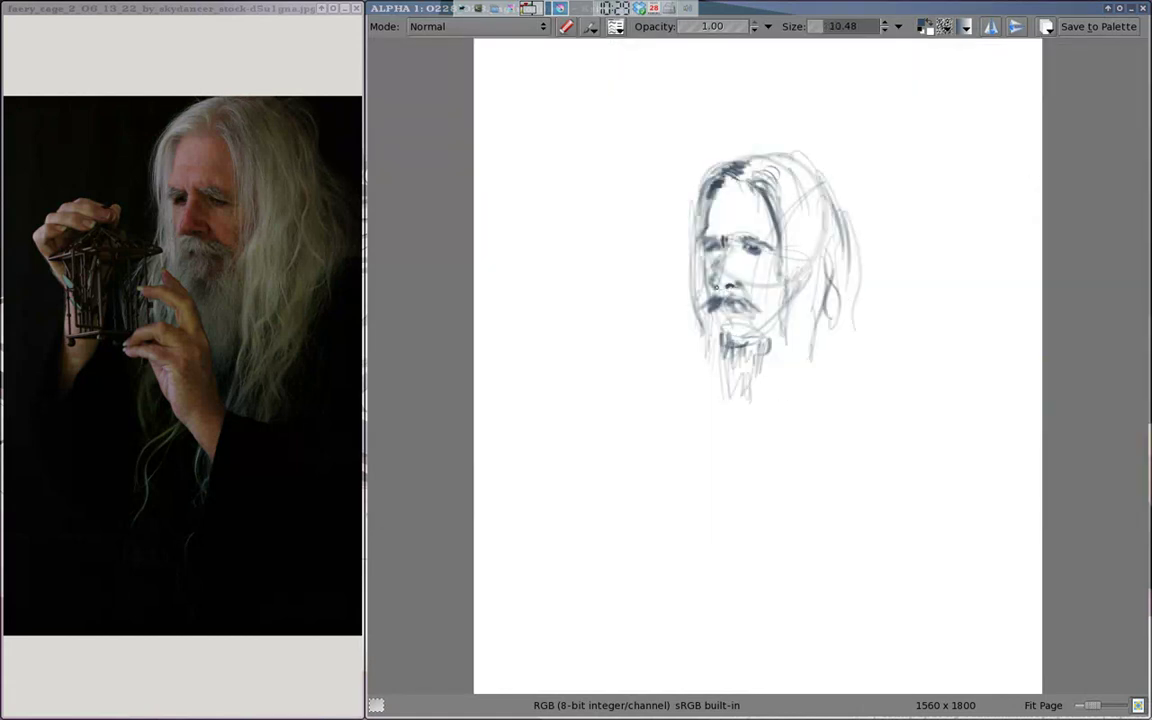
{"action": "mouse_move", "coordinate": [740, 325]}
{"action": "left_mouse_down"}
{"action": "mouse_move", "coordinate": [735, 405]}
{"action": "mouse_move", "coordinate": [722, 410]}
{"action": "left_mouse_up"}
{"action": "left_click_drag", "start_coordinate": [790, 330], "coordinate": [780, 440]}
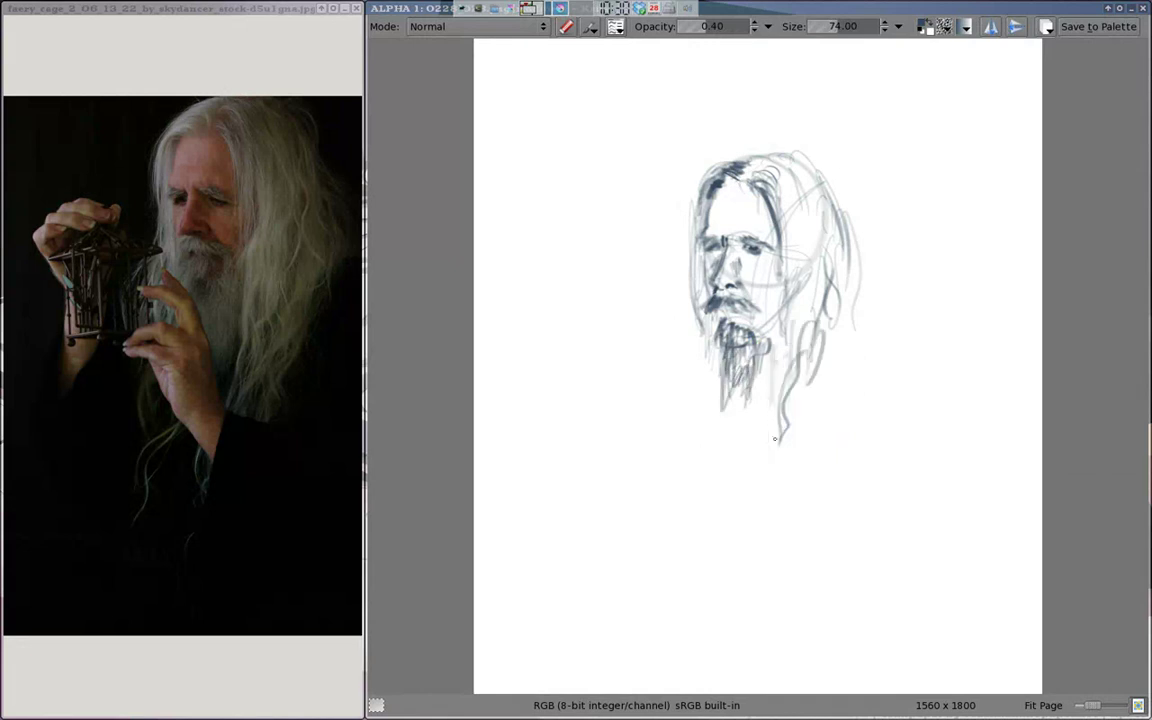
{"action": "left_click_drag", "start_coordinate": [850, 330], "coordinate": [912, 400]}
- With a broad semi-transparent brush, shade around the figure and darken the robed body contours
{"action": "key", "text": "/"}
{"action": "mouse_move", "coordinate": [760, 598]}
{"action": "left_mouse_down"}
{"action": "mouse_move", "coordinate": [767, 482]}
{"action": "mouse_move", "coordinate": [900, 560]}
{"action": "left_mouse_up"}
{"action": "left_click_drag", "start_coordinate": [640, 380], "coordinate": [620, 490]}
{"action": "mouse_move", "coordinate": [600, 290]}
{"action": "left_mouse_down"}
{"action": "mouse_move", "coordinate": [615, 390]}
{"action": "mouse_move", "coordinate": [687, 459]}
{"action": "left_mouse_up"}
{"action": "mouse_move", "coordinate": [690, 400]}
{"action": "left_mouse_down"}
{"action": "mouse_move", "coordinate": [605, 430]}
{"action": "mouse_move", "coordinate": [622, 510]}
{"action": "left_mouse_up"}
{"action": "mouse_move", "coordinate": [692, 480]}
{"action": "left_mouse_down"}
{"action": "mouse_move", "coordinate": [822, 526]}
{"action": "mouse_move", "coordinate": [690, 690]}
{"action": "left_mouse_up"}
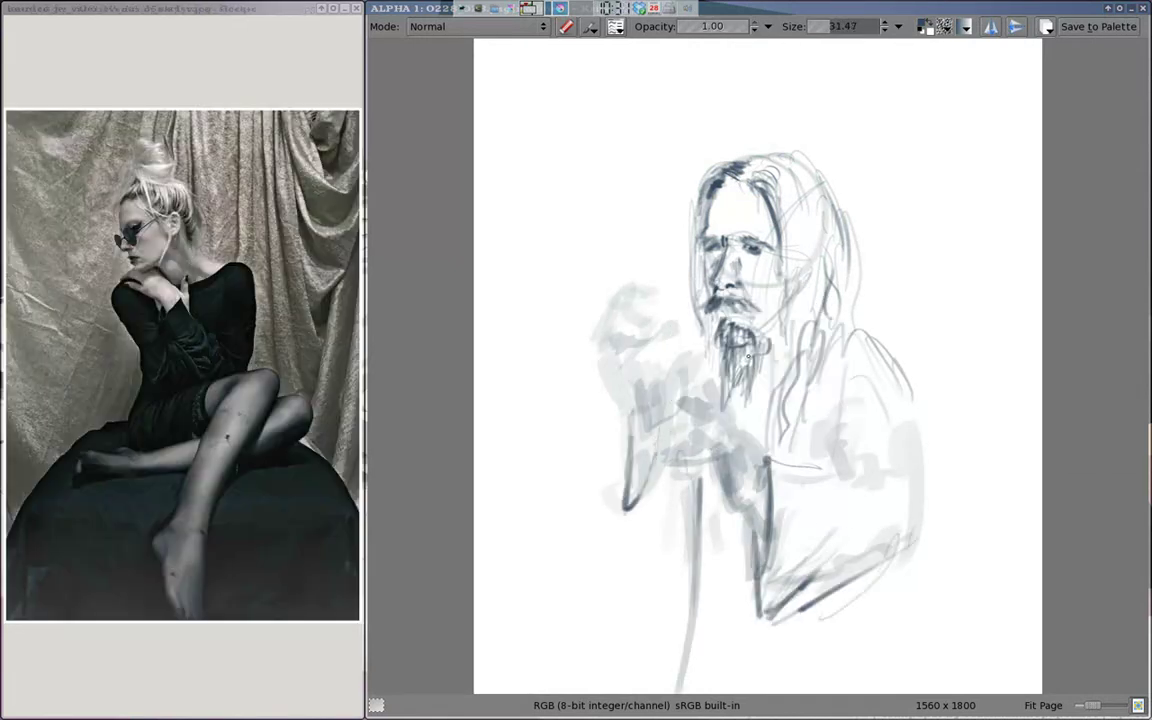
{"action": "left_click_drag", "start_coordinate": [900, 540], "coordinate": [770, 610]}
- Clear the canvas and rough in the seated woman's head, torso and arms in light grey
{"action": "key", "text": "Delete"}
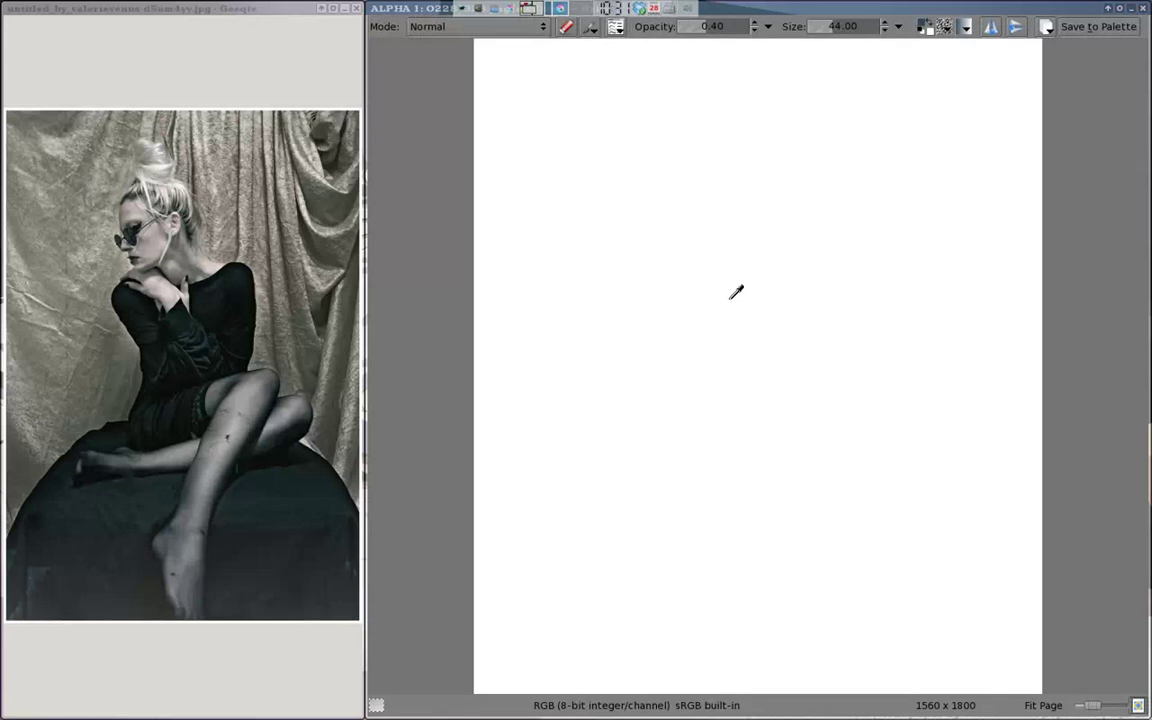
{"action": "mouse_move", "coordinate": [733, 280]}
{"action": "left_mouse_down"}
{"action": "mouse_move", "coordinate": [728, 424]}
{"action": "mouse_move", "coordinate": [699, 452]}
{"action": "mouse_move", "coordinate": [850, 370]}
{"action": "left_mouse_up"}
{"action": "left_click_drag", "start_coordinate": [880, 380], "coordinate": [813, 396]}
{"action": "mouse_move", "coordinate": [720, 245]}
{"action": "left_mouse_down"}
{"action": "mouse_move", "coordinate": [748, 334]}
{"action": "mouse_move", "coordinate": [792, 223]}
{"action": "left_mouse_up"}
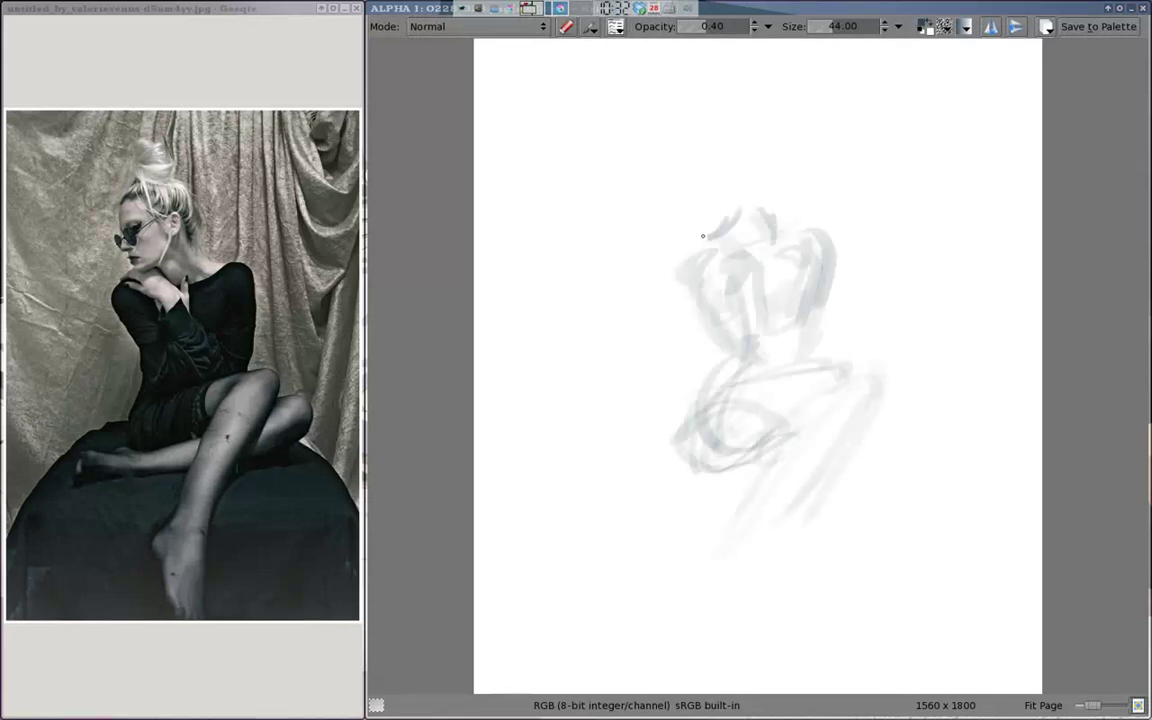
{"action": "mouse_move", "coordinate": [702, 236]}
{"action": "left_mouse_down"}
{"action": "mouse_move", "coordinate": [692, 165]}
{"action": "mouse_move", "coordinate": [725, 235]}
{"action": "mouse_move", "coordinate": [700, 340]}
{"action": "left_mouse_up"}
{"action": "mouse_move", "coordinate": [745, 290]}
{"action": "left_mouse_down"}
{"action": "mouse_move", "coordinate": [737, 300]}
{"action": "mouse_move", "coordinate": [790, 355]}
{"action": "left_mouse_up"}
{"action": "left_click_drag", "start_coordinate": [805, 225], "coordinate": [820, 335]}
{"action": "left_click_drag", "start_coordinate": [865, 210], "coordinate": [805, 185]}
- Sketch her crossed legs, feet, back contour and the cloth-covered seat beneath her
{"action": "left_click_drag", "start_coordinate": [740, 365], "coordinate": [705, 445]}
{"action": "left_click_drag", "start_coordinate": [812, 400], "coordinate": [752, 518]}
{"action": "mouse_move", "coordinate": [845, 410]}
{"action": "left_mouse_down"}
{"action": "mouse_move", "coordinate": [782, 525]}
{"action": "mouse_move", "coordinate": [795, 620]}
{"action": "left_mouse_up"}
{"action": "left_click_drag", "start_coordinate": [650, 410], "coordinate": [800, 355]}
{"action": "mouse_move", "coordinate": [690, 425]}
{"action": "left_mouse_down"}
{"action": "mouse_move", "coordinate": [605, 445]}
{"action": "mouse_move", "coordinate": [560, 545]}
{"action": "left_mouse_up"}
{"action": "mouse_move", "coordinate": [880, 455]}
{"action": "left_mouse_down"}
{"action": "mouse_move", "coordinate": [981, 531]}
{"action": "mouse_move", "coordinate": [955, 598]}
{"action": "left_mouse_up"}
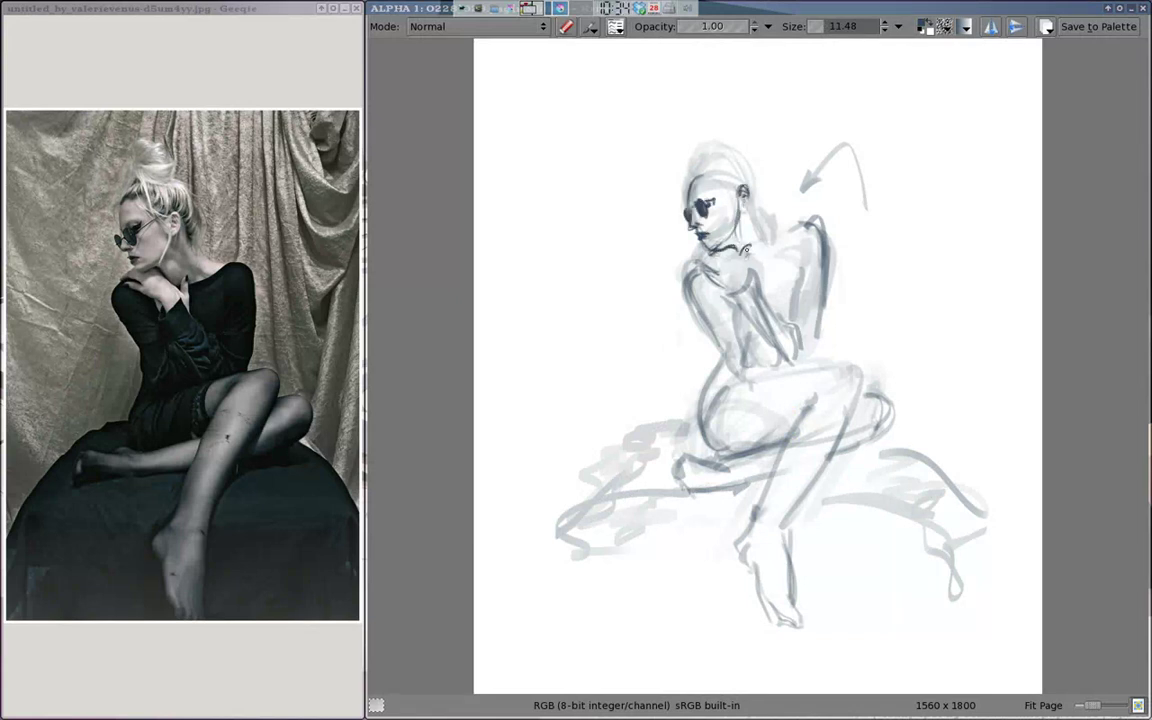
- Add the hair bun and darken the head, torso, thigh, knee and feet contours
{"action": "left_click_drag", "start_coordinate": [709, 157], "coordinate": [722, 125]}
{"action": "left_click_drag", "start_coordinate": [755, 180], "coordinate": [768, 240]}
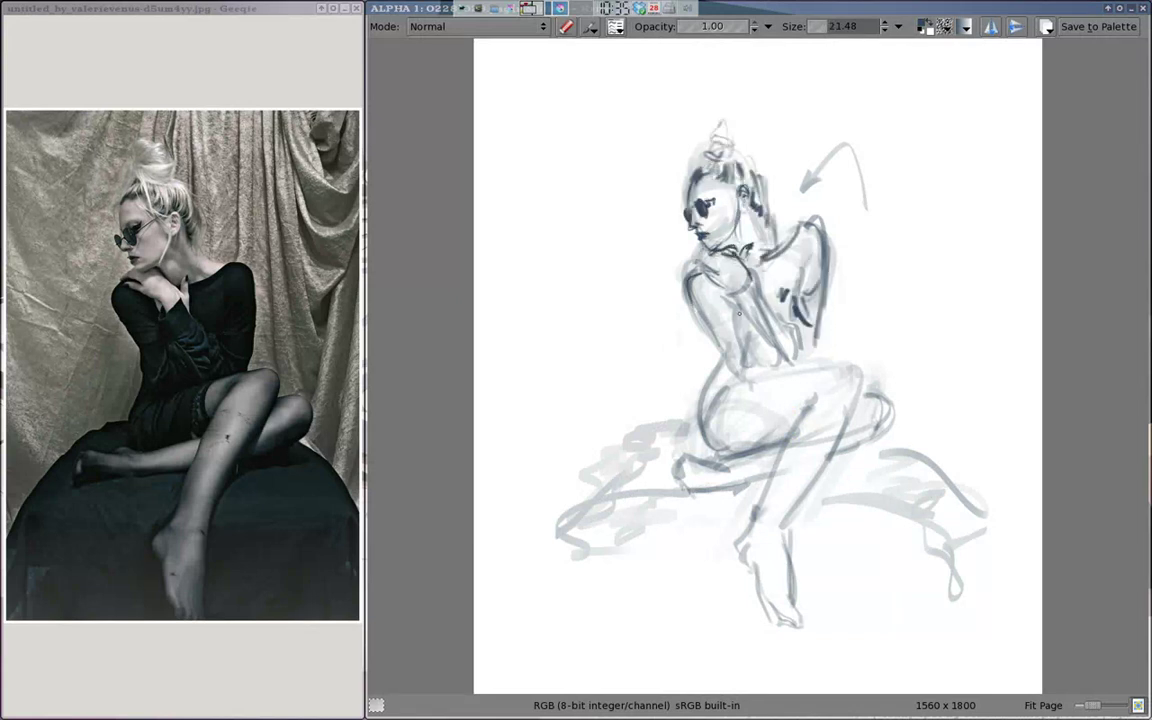
{"action": "left_click_drag", "start_coordinate": [785, 285], "coordinate": [805, 320]}
{"action": "mouse_move", "coordinate": [725, 300]}
{"action": "left_mouse_down"}
{"action": "mouse_move", "coordinate": [730, 370]}
{"action": "mouse_move", "coordinate": [822, 369]}
{"action": "mouse_move", "coordinate": [787, 435]}
{"action": "left_mouse_up"}
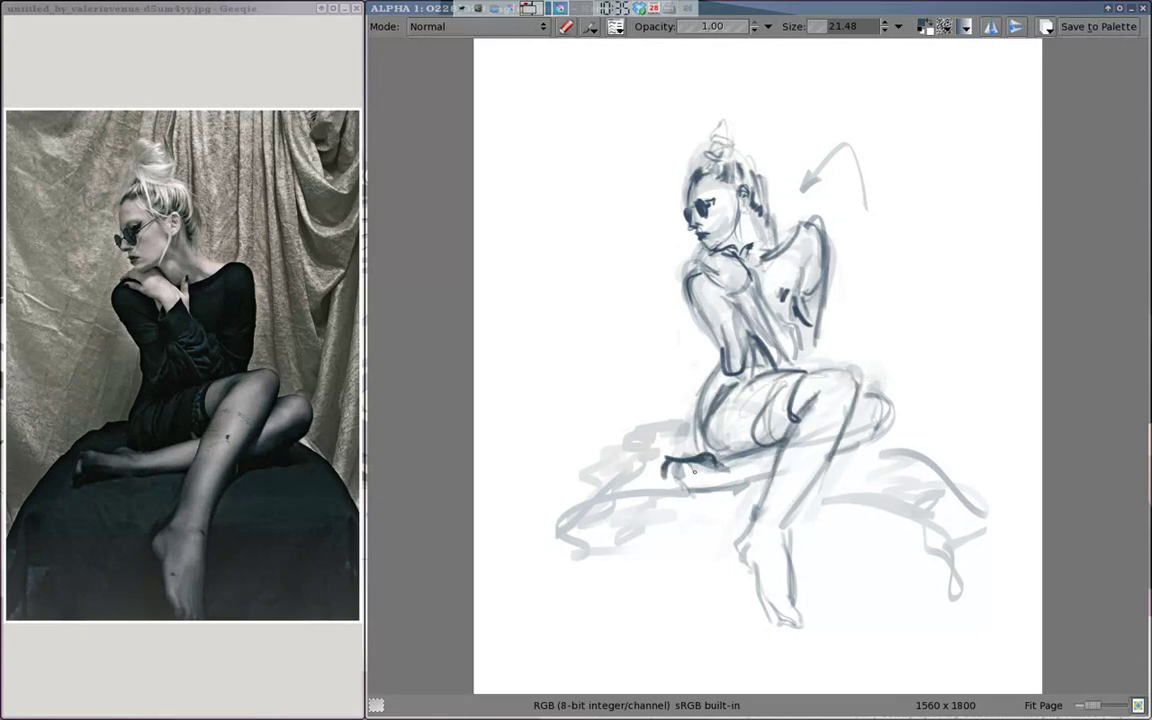
{"action": "left_click_drag", "start_coordinate": [875, 440], "coordinate": [925, 500]}
{"action": "left_click_drag", "start_coordinate": [705, 405], "coordinate": [745, 505]}
{"action": "left_click_drag", "start_coordinate": [670, 500], "coordinate": [725, 565]}
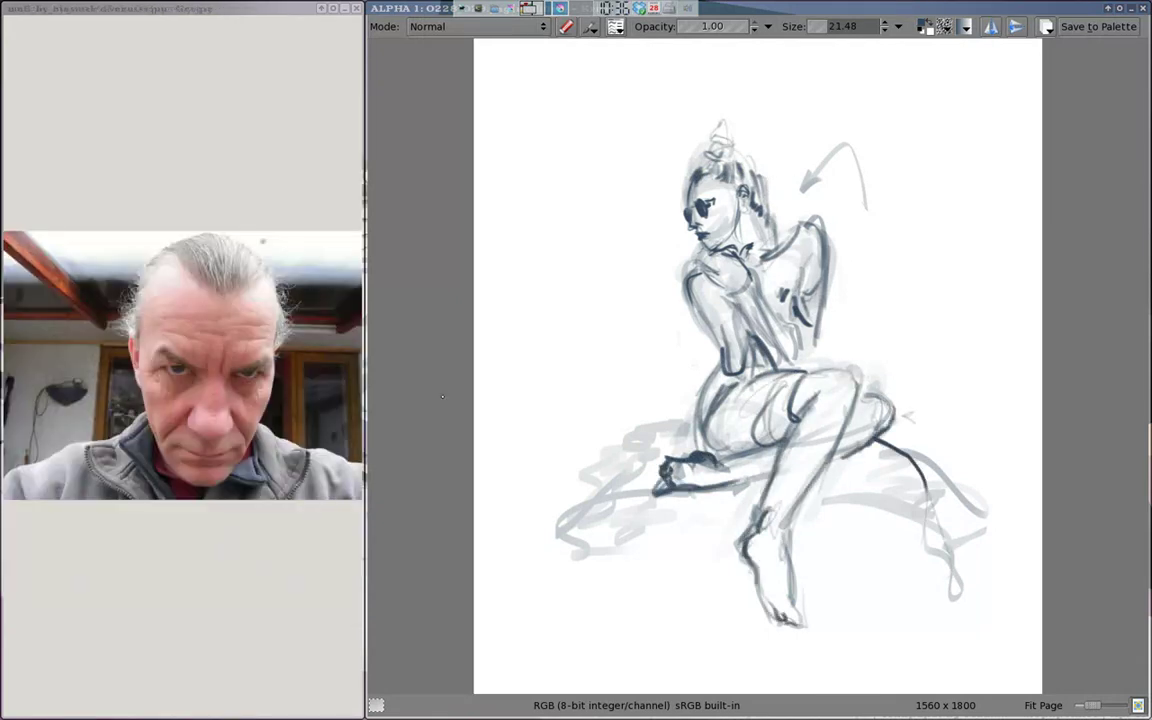
- Clear the canvas, pick a light sketching brush, and draw the head oval with guide lines
{"action": "key", "text": "Delete"}
{"action": "right_click", "coordinate": [758, 360]}
{"action": "left_click", "coordinate": [674, 310]}
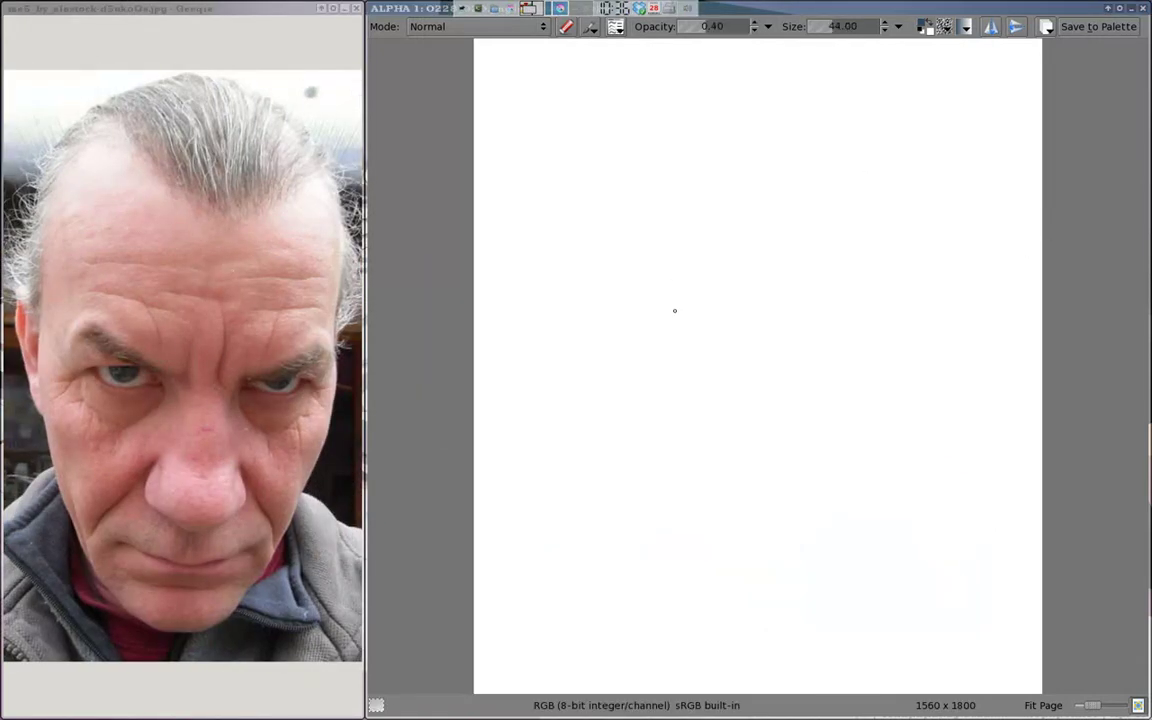
{"action": "left_click_drag", "start_coordinate": [622, 309], "coordinate": [841, 373]}
{"action": "left_click_drag", "start_coordinate": [700, 320], "coordinate": [841, 247]}
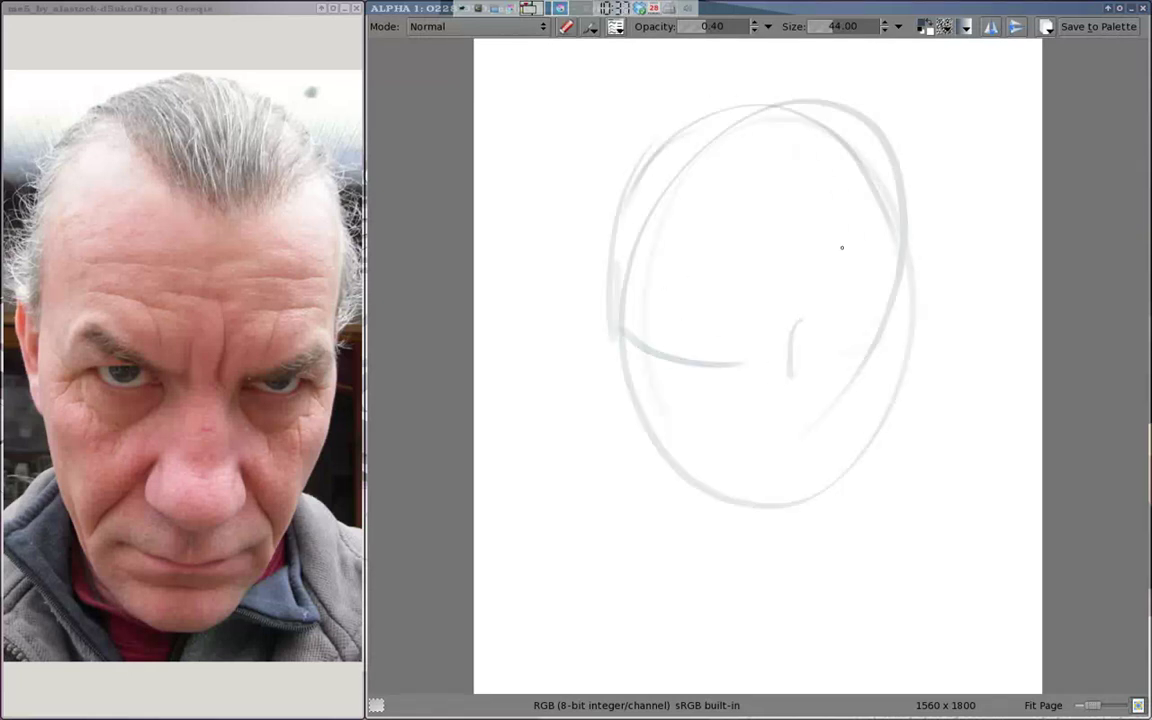
{"action": "left_click_drag", "start_coordinate": [795, 180], "coordinate": [770, 545]}
{"action": "left_click_drag", "start_coordinate": [700, 570], "coordinate": [780, 589]}
- Sketch the nose, nostrils, mouth, jaw and face contours, and the right eye
{"action": "left_click_drag", "start_coordinate": [915, 340], "coordinate": [790, 605]}
{"action": "left_click_drag", "start_coordinate": [815, 385], "coordinate": [835, 510]}
{"action": "left_click_drag", "start_coordinate": [755, 375], "coordinate": [735, 475]}
{"action": "left_click_drag", "start_coordinate": [825, 385], "coordinate": [843, 415]}
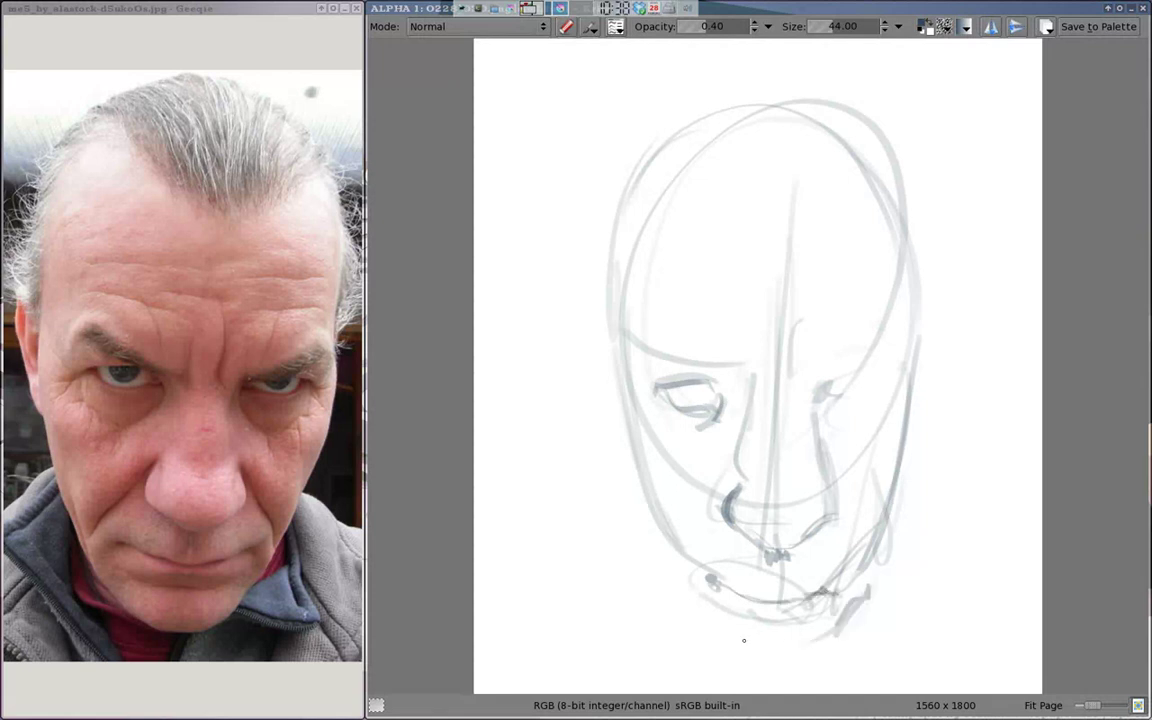
{"action": "left_click_drag", "start_coordinate": [588, 332], "coordinate": [655, 560]}
{"action": "left_click_drag", "start_coordinate": [945, 440], "coordinate": [870, 630]}
{"action": "left_click_drag", "start_coordinate": [672, 545], "coordinate": [800, 660]}
{"action": "mouse_move", "coordinate": [820, 395]}
{"action": "left_mouse_down"}
{"action": "mouse_move", "coordinate": [905, 395]}
{"action": "mouse_move", "coordinate": [865, 401]}
{"action": "left_mouse_up"}
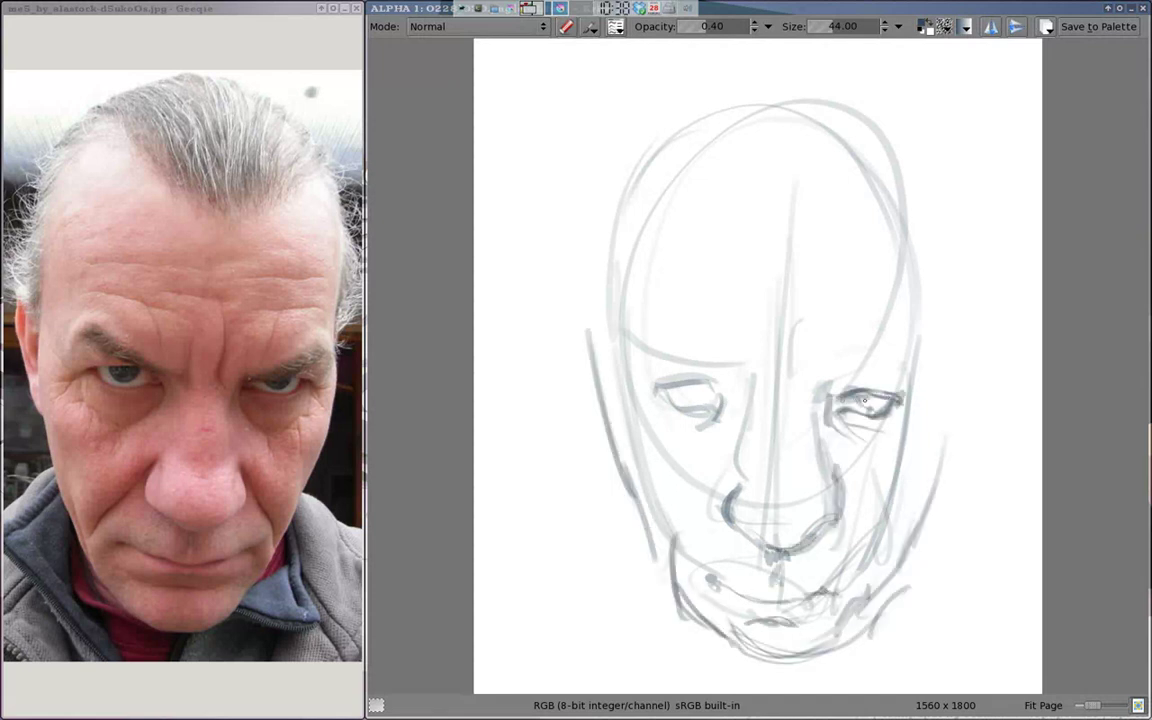
- Darken the brows and left face contour, add crown hair and background lines at the right edge
{"action": "left_click_drag", "start_coordinate": [657, 338], "coordinate": [728, 373]}
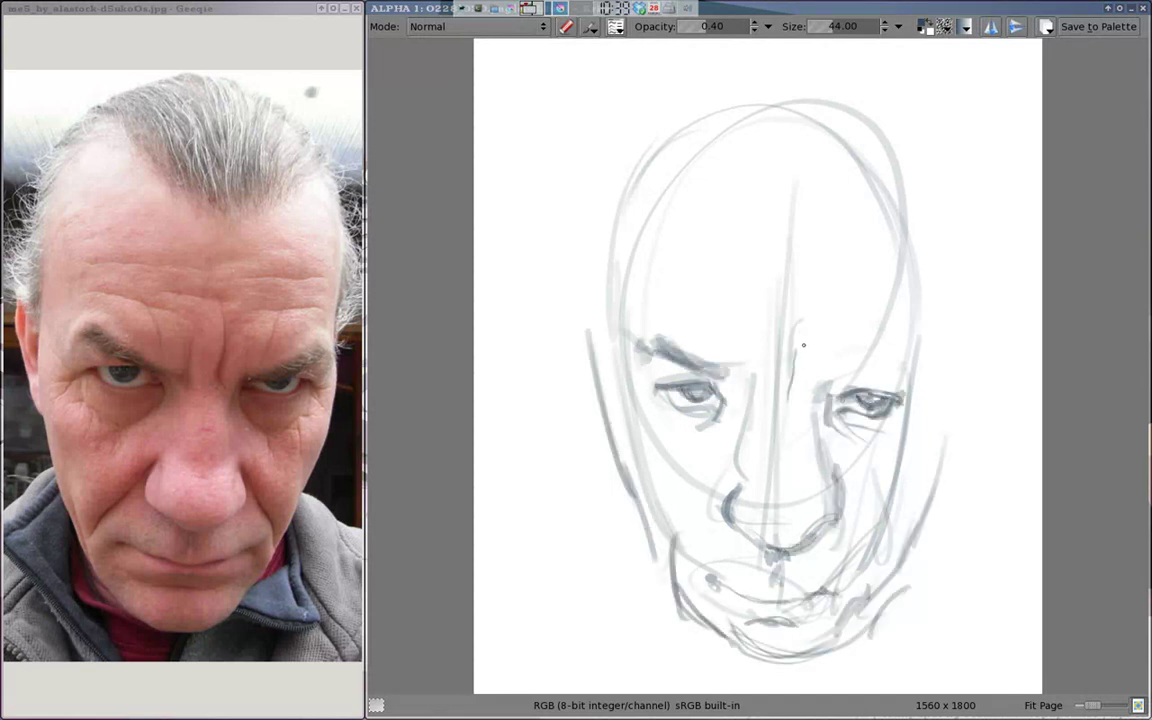
{"action": "left_click_drag", "start_coordinate": [705, 312], "coordinate": [800, 330]}
{"action": "left_click_drag", "start_coordinate": [610, 280], "coordinate": [655, 555]}
{"action": "left_click_drag", "start_coordinate": [720, 130], "coordinate": [760, 235]}
{"action": "left_click_drag", "start_coordinate": [860, 180], "coordinate": [815, 245]}
{"action": "left_click_drag", "start_coordinate": [1017, 220], "coordinate": [1015, 620]}
{"action": "mouse_move", "coordinate": [740, 110]}
{"action": "left_mouse_down"}
{"action": "mouse_move", "coordinate": [772, 237]}
{"action": "mouse_move", "coordinate": [915, 190]}
{"action": "left_mouse_up"}
{"action": "left_click_drag", "start_coordinate": [918, 270], "coordinate": [920, 540]}
- Draw the neck, shoulders and collar, and darken the face contour, nose and mouth
{"action": "left_click_drag", "start_coordinate": [475, 590], "coordinate": [645, 485]}
{"action": "left_click_drag", "start_coordinate": [548, 565], "coordinate": [620, 675]}
{"action": "left_click_drag", "start_coordinate": [921, 558], "coordinate": [968, 610]}
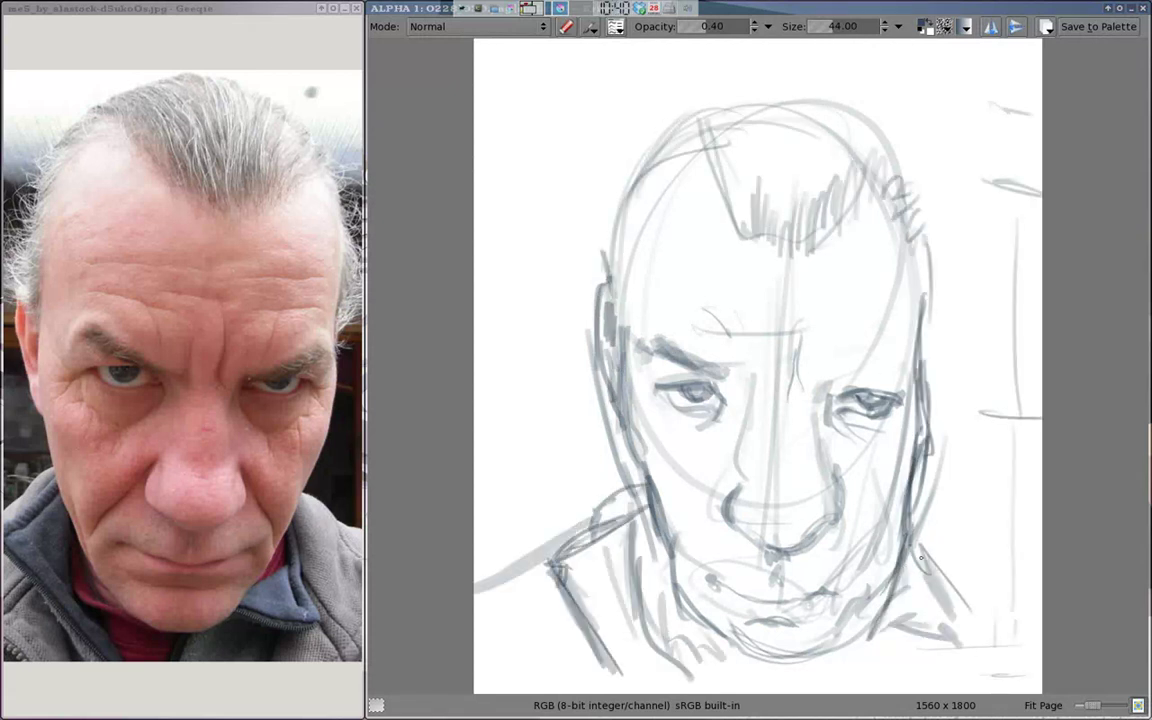
{"action": "left_click_drag", "start_coordinate": [925, 520], "coordinate": [1040, 585]}
{"action": "left_click_drag", "start_coordinate": [830, 465], "coordinate": [890, 510]}
{"action": "left_click_drag", "start_coordinate": [655, 575], "coordinate": [790, 600]}
- Hatch shading on the chin and around the eyes, and refine the right cheek line
{"action": "left_click_drag", "start_coordinate": [760, 460], "coordinate": [765, 540]}
{"action": "left_click_drag", "start_coordinate": [620, 460], "coordinate": [665, 505]}
{"action": "left_click_drag", "start_coordinate": [680, 420], "coordinate": [725, 460]}
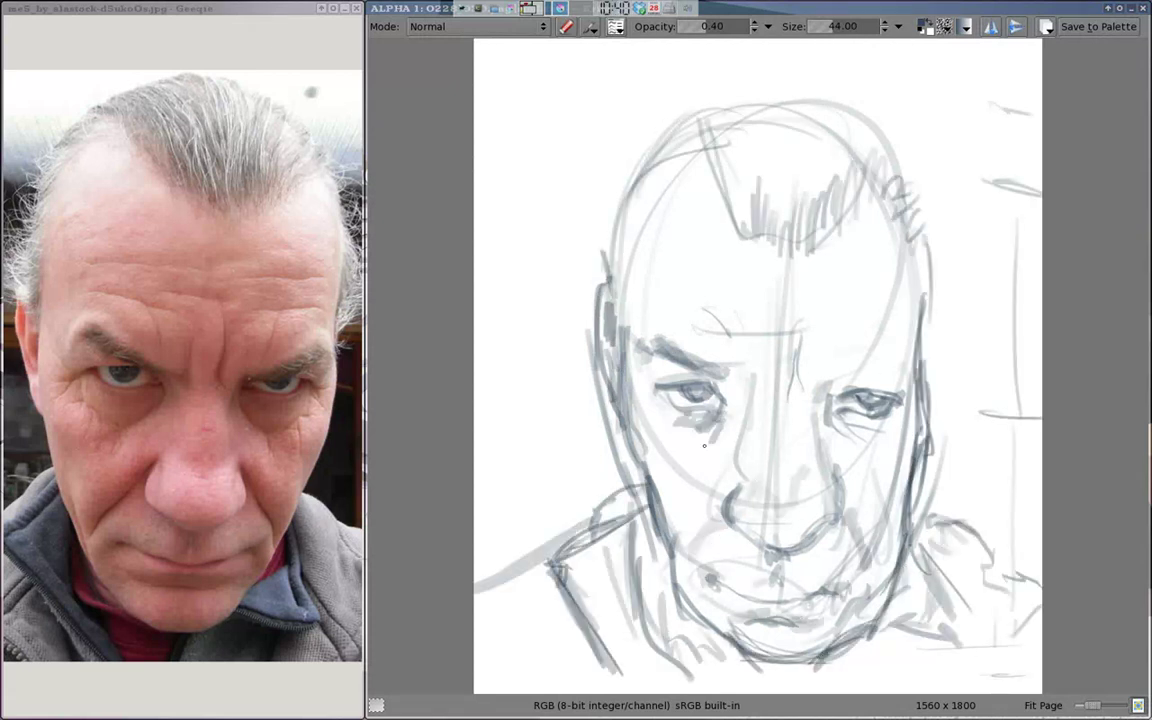
{"action": "left_click_drag", "start_coordinate": [610, 375], "coordinate": [660, 425]}
{"action": "left_click_drag", "start_coordinate": [755, 385], "coordinate": [800, 410]}
{"action": "left_click_drag", "start_coordinate": [745, 320], "coordinate": [820, 345]}
{"action": "left_click_drag", "start_coordinate": [845, 210], "coordinate": [825, 450]}
{"action": "left_click_drag", "start_coordinate": [840, 395], "coordinate": [871, 407]}
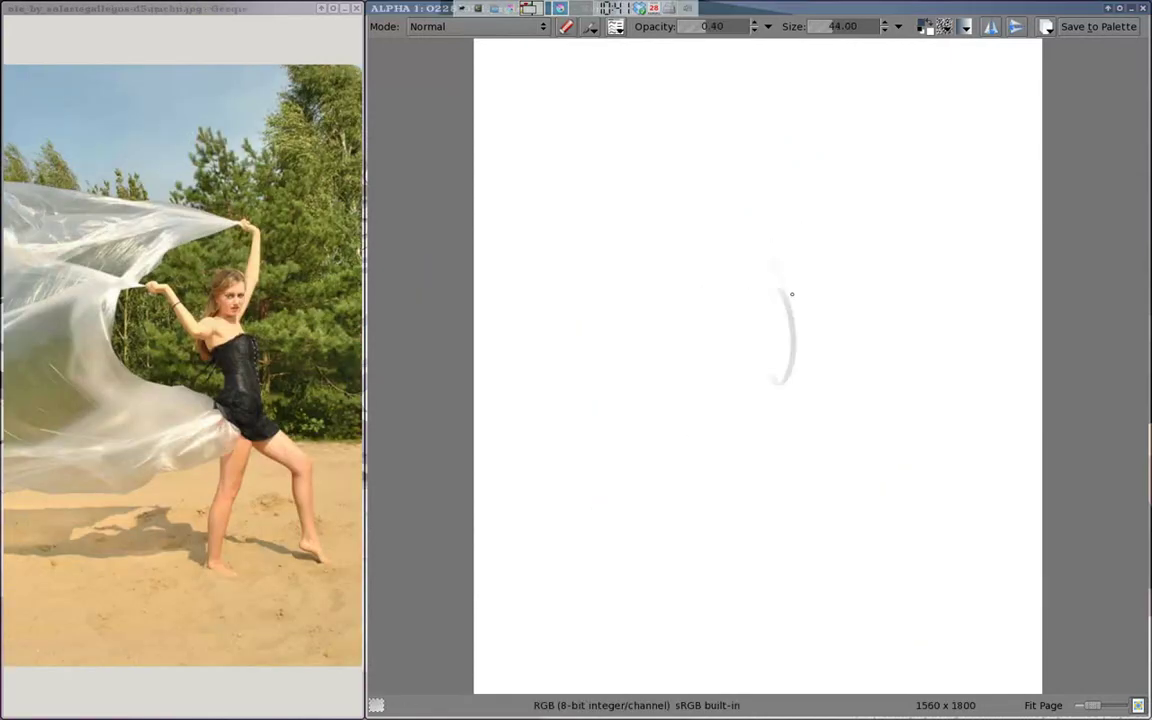
- Sketch the woman's torso, striding legs, feet and raised arm up to the hand
{"action": "mouse_move", "coordinate": [791, 294]}
{"action": "left_mouse_down"}
{"action": "mouse_move", "coordinate": [755, 530]}
{"action": "mouse_move", "coordinate": [790, 400]}
{"action": "left_mouse_up"}
{"action": "mouse_move", "coordinate": [780, 260]}
{"action": "left_mouse_down"}
{"action": "mouse_move", "coordinate": [810, 420]}
{"action": "mouse_move", "coordinate": [718, 558]}
{"action": "left_mouse_up"}
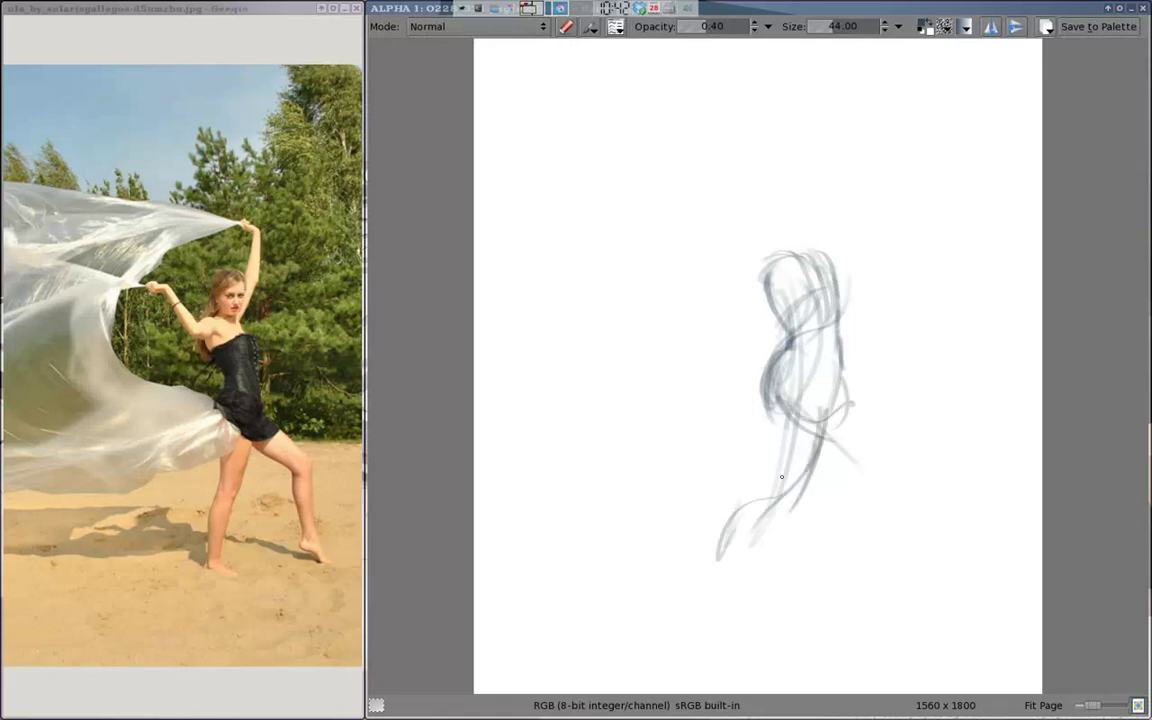
{"action": "mouse_move", "coordinate": [800, 420]}
{"action": "left_mouse_down"}
{"action": "mouse_move", "coordinate": [720, 610]}
{"action": "mouse_move", "coordinate": [905, 490]}
{"action": "mouse_move", "coordinate": [955, 620]}
{"action": "left_mouse_up"}
{"action": "left_click_drag", "start_coordinate": [895, 495], "coordinate": [782, 404]}
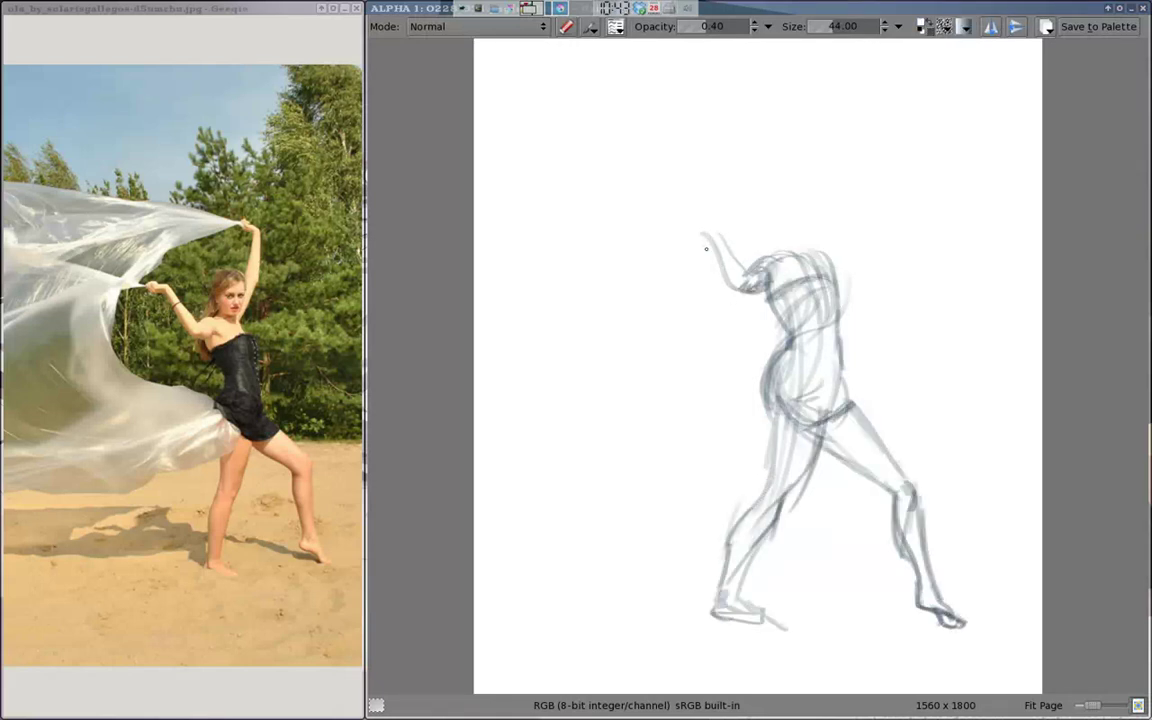
{"action": "left_click_drag", "start_coordinate": [831, 278], "coordinate": [851, 155]}
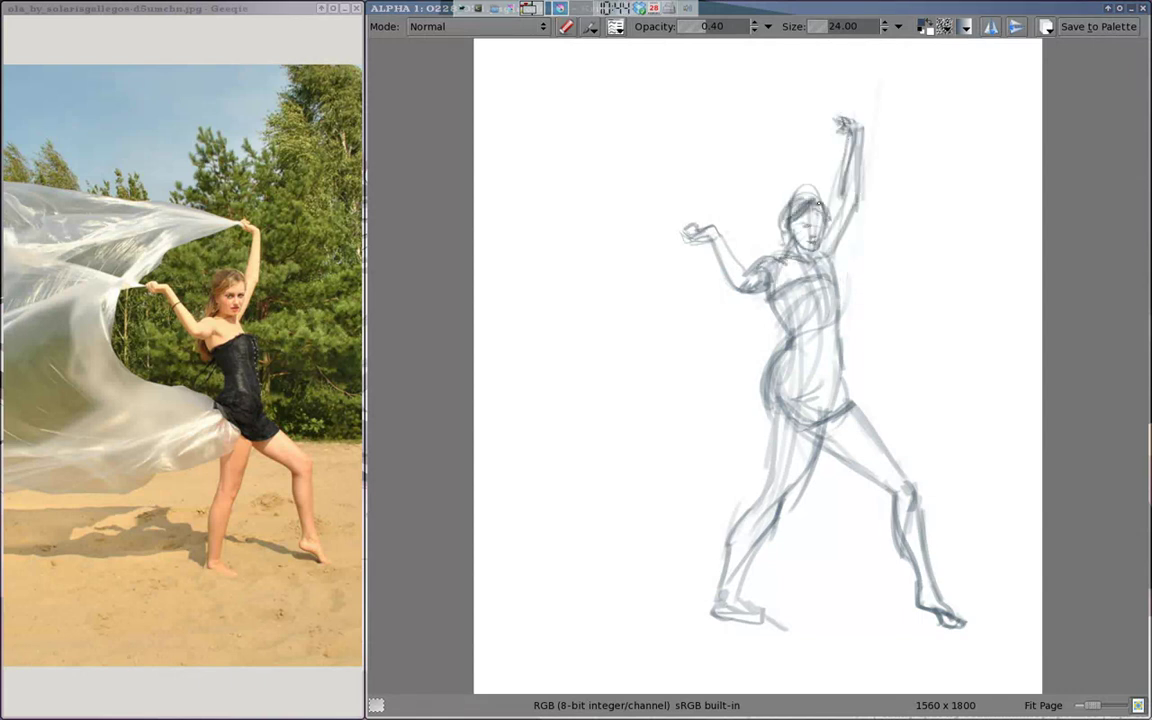
- Draw the billowing plastic sheet with long flowing fabric sweeps from the raised hand
{"action": "left_click_drag", "start_coordinate": [700, 232], "coordinate": [760, 405]}
{"action": "left_click_drag", "start_coordinate": [760, 455], "coordinate": [485, 605]}
{"action": "mouse_move", "coordinate": [845, 118]}
{"action": "left_mouse_down"}
{"action": "mouse_move", "coordinate": [530, 175]}
{"action": "mouse_move", "coordinate": [480, 110]}
{"action": "left_mouse_up"}
{"action": "left_click_drag", "start_coordinate": [680, 228], "coordinate": [577, 221]}
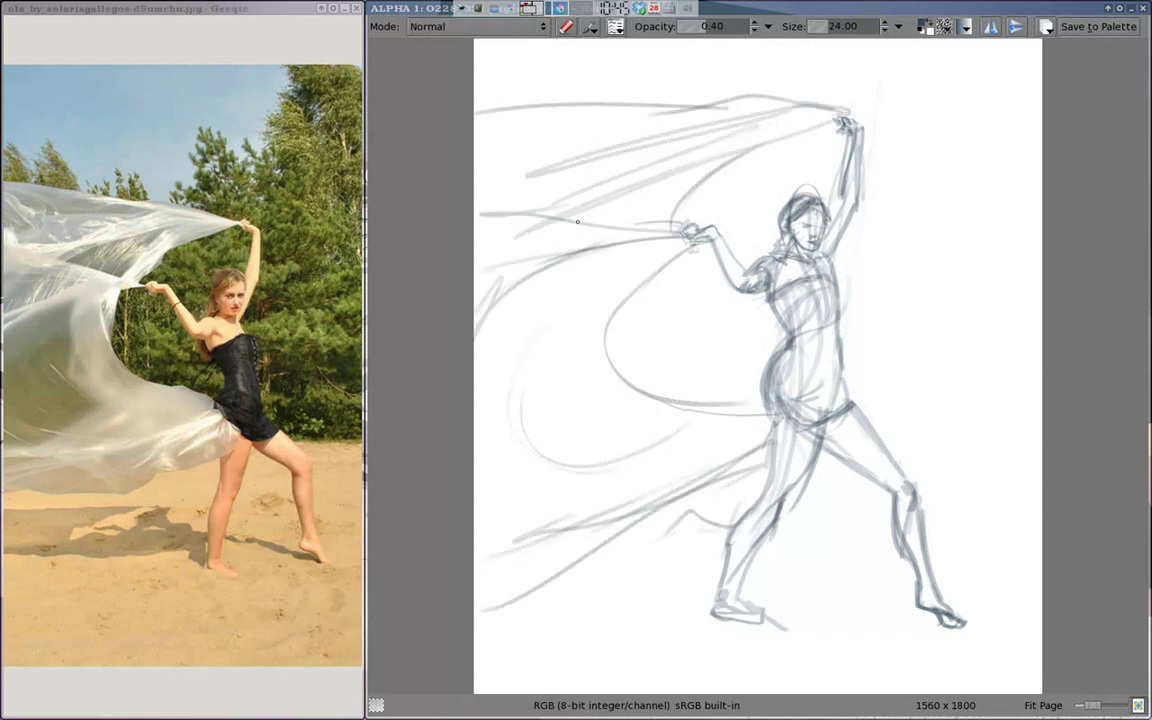
{"action": "left_click_drag", "start_coordinate": [660, 115], "coordinate": [480, 190]}
{"action": "left_click_drag", "start_coordinate": [540, 240], "coordinate": [430, 370]}
{"action": "left_click_drag", "start_coordinate": [650, 395], "coordinate": [725, 350]}
- Pick a smaller opaque brush preset and clear the sketch off the canvas
{"action": "right_click", "coordinate": [748, 363]}
{"action": "left_click", "coordinate": [785, 286]}
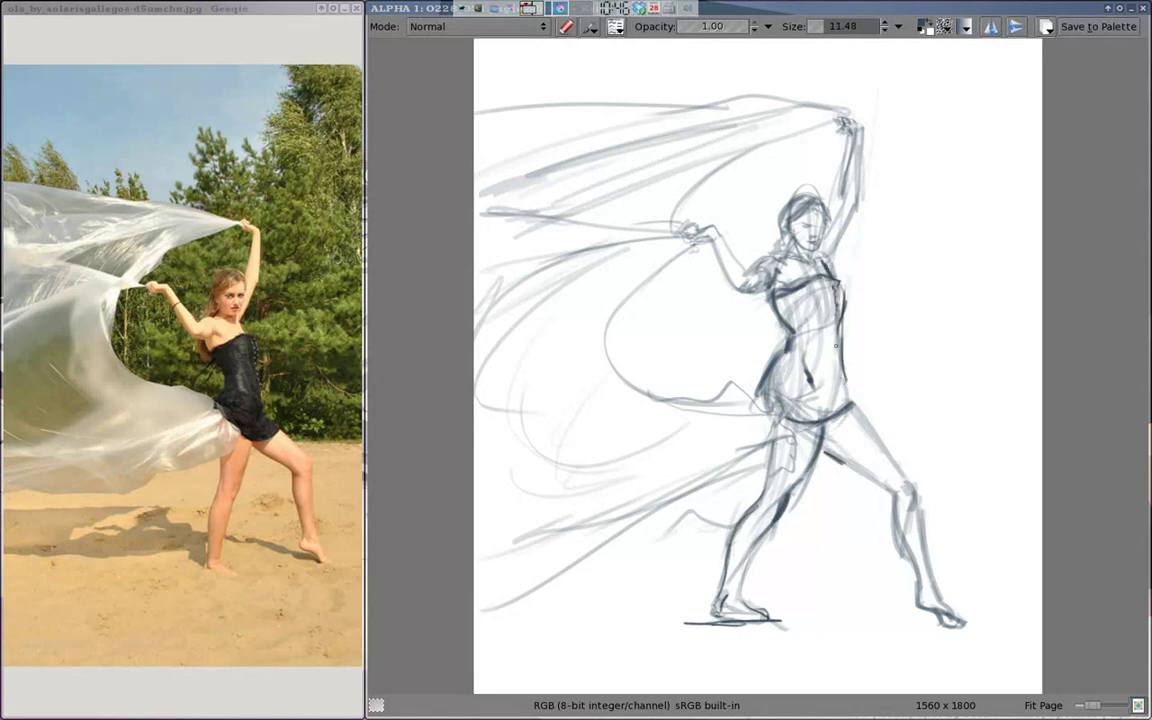
{"action": "key", "text": "space"}
- With the faint broad brush, block in the kneeling woman's head, torso and legs to the knees
{"action": "key", "text": "Delete"}
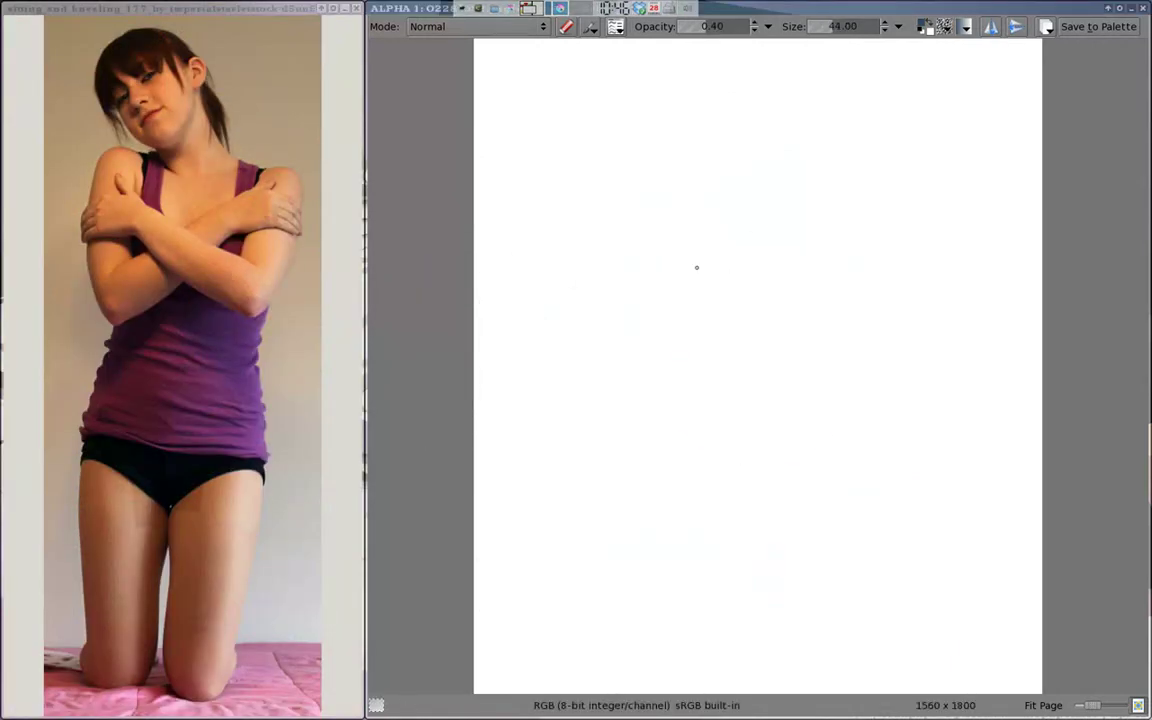
{"action": "left_click_drag", "start_coordinate": [785, 160], "coordinate": [760, 450]}
{"action": "left_click_drag", "start_coordinate": [760, 240], "coordinate": [840, 380]}
{"action": "left_click_drag", "start_coordinate": [706, 208], "coordinate": [761, 257]}
{"action": "left_click_drag", "start_coordinate": [840, 360], "coordinate": [818, 617]}
{"action": "left_click_drag", "start_coordinate": [745, 430], "coordinate": [746, 599]}
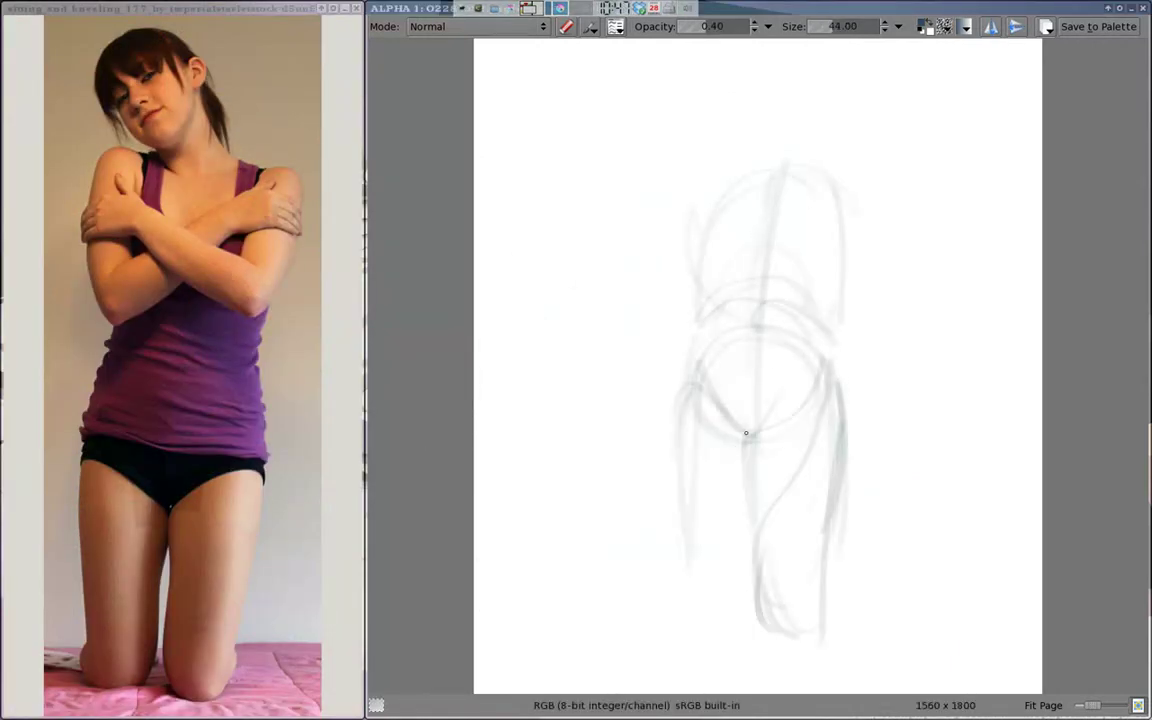
{"action": "left_click_drag", "start_coordinate": [662, 520], "coordinate": [699, 642]}
- Sketch the crossed arms, hand on the far shoulder, shoulder line and neck curves
{"action": "left_click_drag", "start_coordinate": [705, 150], "coordinate": [690, 330]}
{"action": "left_click_drag", "start_coordinate": [875, 190], "coordinate": [850, 330]}
{"action": "left_click_drag", "start_coordinate": [735, 220], "coordinate": [850, 325]}
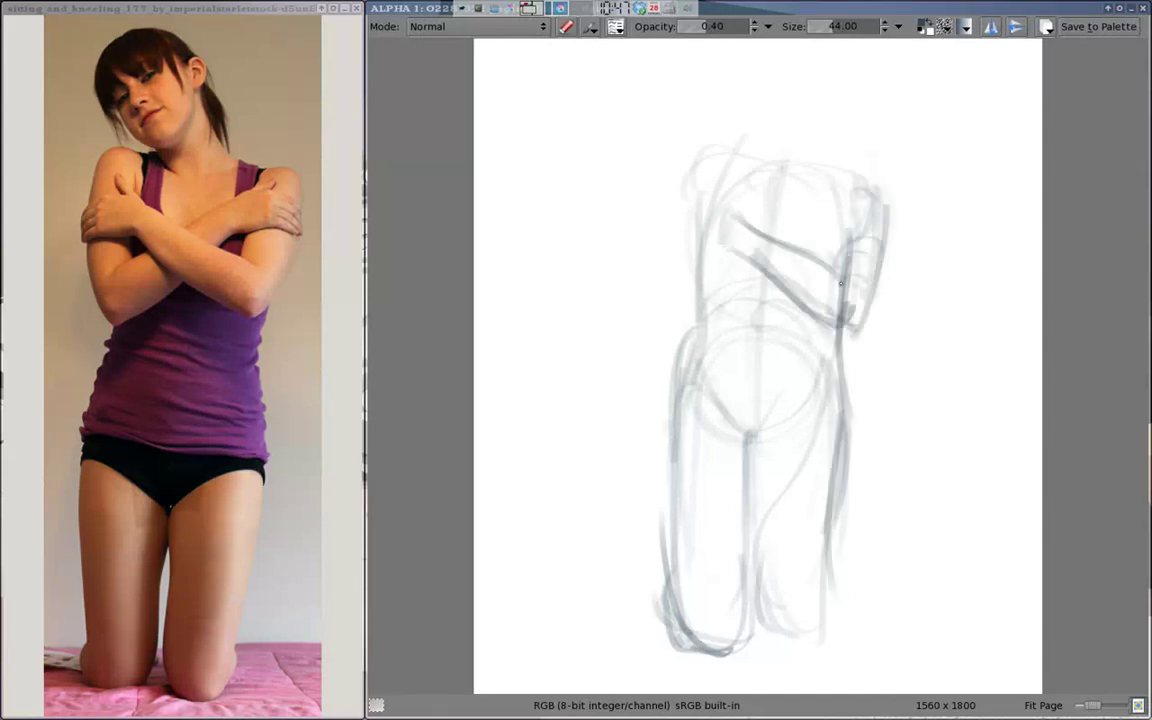
{"action": "left_click_drag", "start_coordinate": [790, 240], "coordinate": [890, 195]}
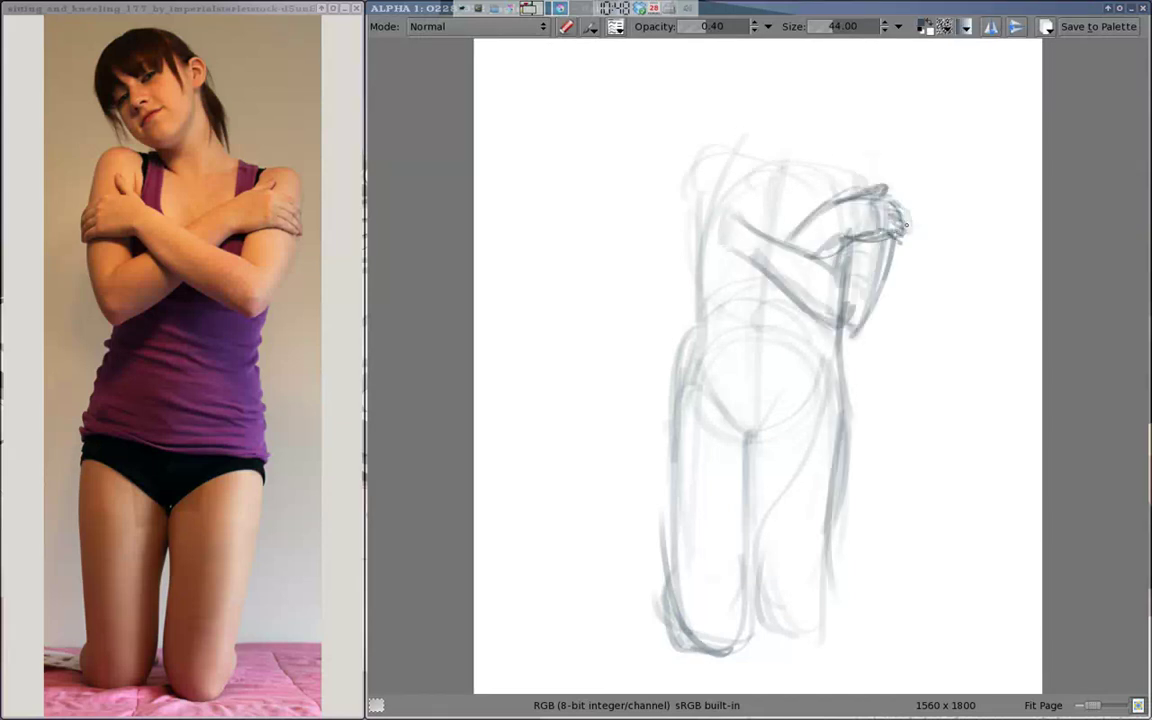
{"action": "mouse_move", "coordinate": [700, 155]}
{"action": "left_mouse_down"}
{"action": "mouse_move", "coordinate": [800, 140]}
{"action": "mouse_move", "coordinate": [770, 135]}
{"action": "left_mouse_up"}
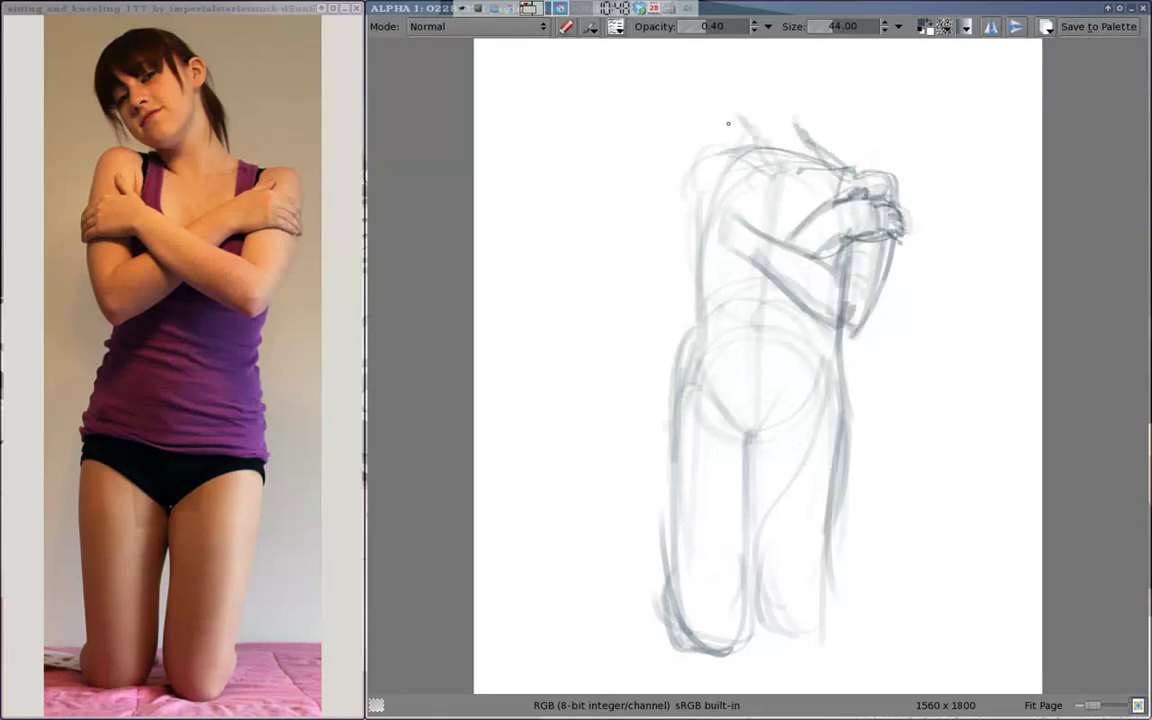
{"action": "left_click_drag", "start_coordinate": [695, 80], "coordinate": [745, 140]}
{"action": "left_click_drag", "start_coordinate": [795, 60], "coordinate": [800, 125]}
- Add the forearm over the chest, left arm contour, ribcage, abdomen hatching and waist line
{"action": "mouse_move", "coordinate": [688, 150]}
{"action": "left_mouse_down"}
{"action": "mouse_move", "coordinate": [680, 280]}
{"action": "mouse_move", "coordinate": [840, 214]}
{"action": "left_mouse_up"}
{"action": "left_click_drag", "start_coordinate": [700, 300], "coordinate": [790, 282]}
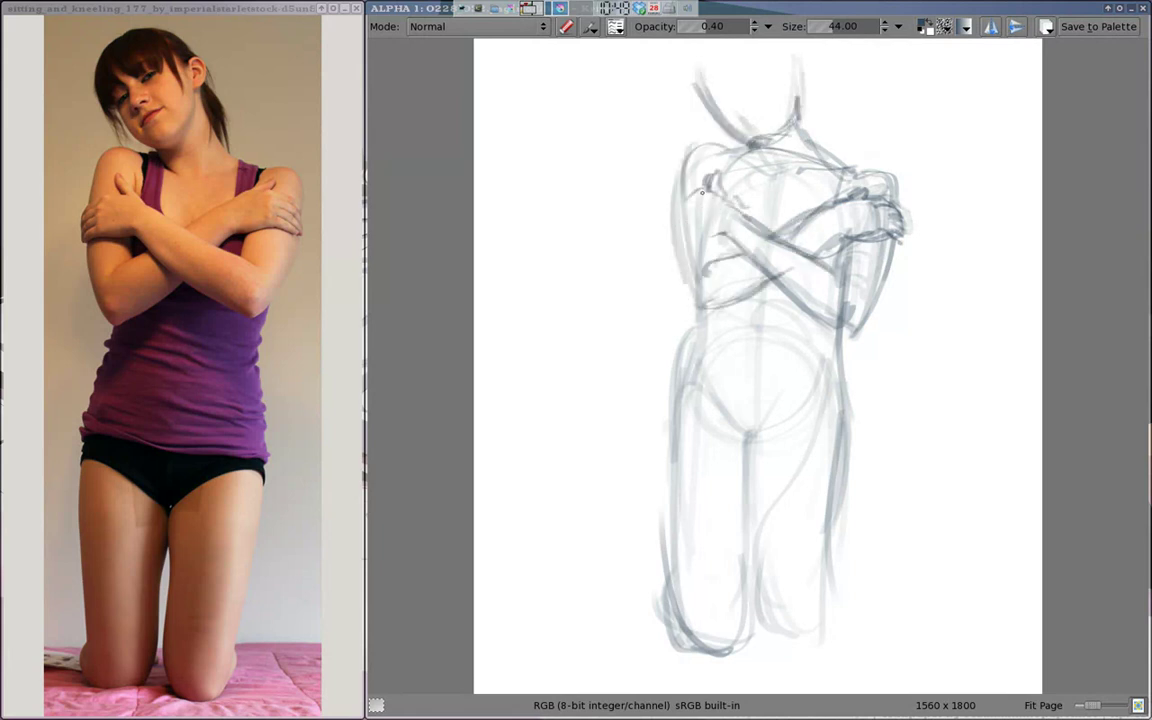
{"action": "left_click_drag", "start_coordinate": [703, 190], "coordinate": [685, 245]}
{"action": "left_click_drag", "start_coordinate": [690, 300], "coordinate": [830, 318]}
{"action": "left_click_drag", "start_coordinate": [670, 400], "coordinate": [840, 410]}
{"action": "left_click_drag", "start_coordinate": [690, 325], "coordinate": [854, 396]}
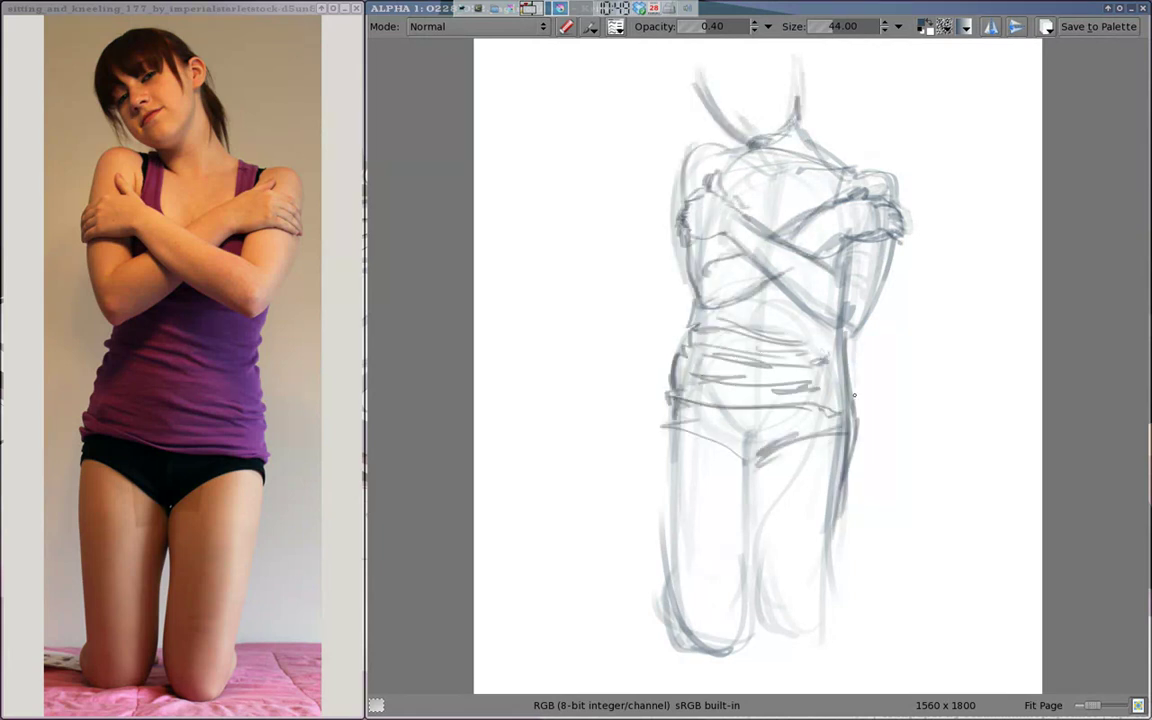
- Outline the leg contours, shape the knees, and draw hair around the head
{"action": "left_click_drag", "start_coordinate": [685, 415], "coordinate": [675, 635]}
{"action": "left_click_drag", "start_coordinate": [760, 455], "coordinate": [745, 650]}
{"action": "left_click_drag", "start_coordinate": [675, 415], "coordinate": [668, 640]}
{"action": "left_click_drag", "start_coordinate": [852, 420], "coordinate": [835, 645]}
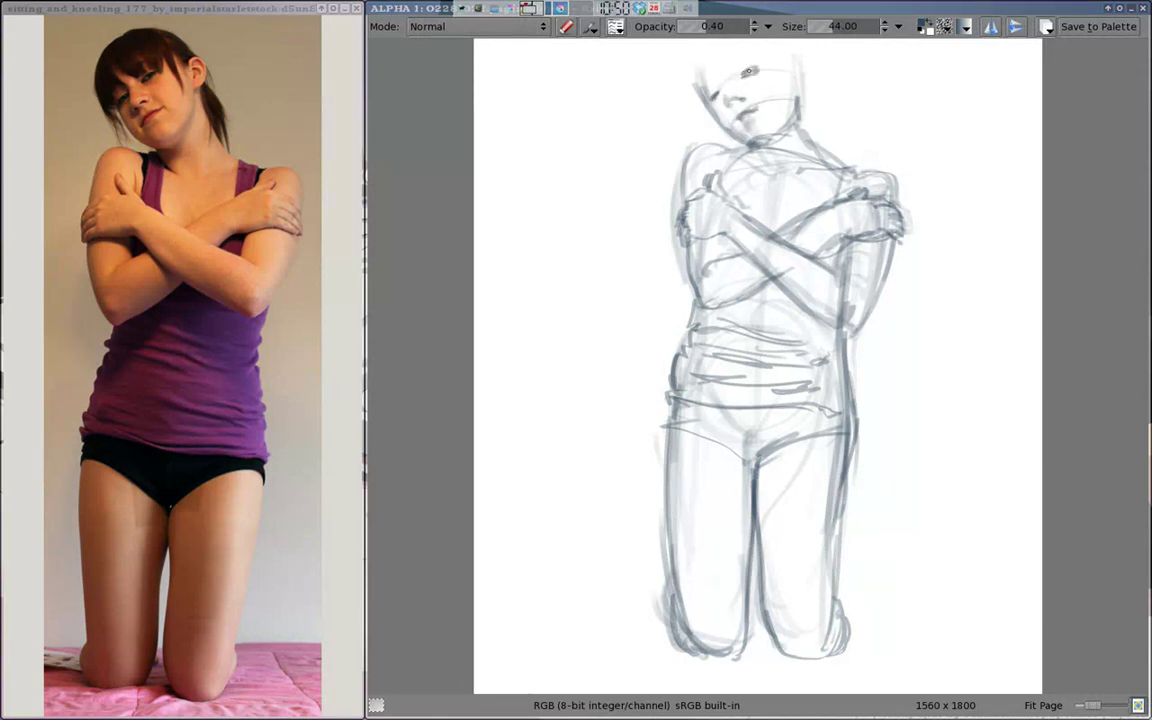
{"action": "mouse_move", "coordinate": [692, 60]}
{"action": "left_mouse_down"}
{"action": "mouse_move", "coordinate": [700, 125]}
{"action": "mouse_move", "coordinate": [795, 55]}
{"action": "mouse_move", "coordinate": [745, 140]}
{"action": "left_mouse_up"}
- Block in the bearded man's head oval with construction lines, cheeks, jaw and long beard
{"action": "right_click", "coordinate": [758, 366]}
{"action": "mouse_move", "coordinate": [660, 130]}
{"action": "left_mouse_down"}
{"action": "mouse_move", "coordinate": [765, 185]}
{"action": "mouse_move", "coordinate": [742, 300]}
{"action": "left_mouse_up"}
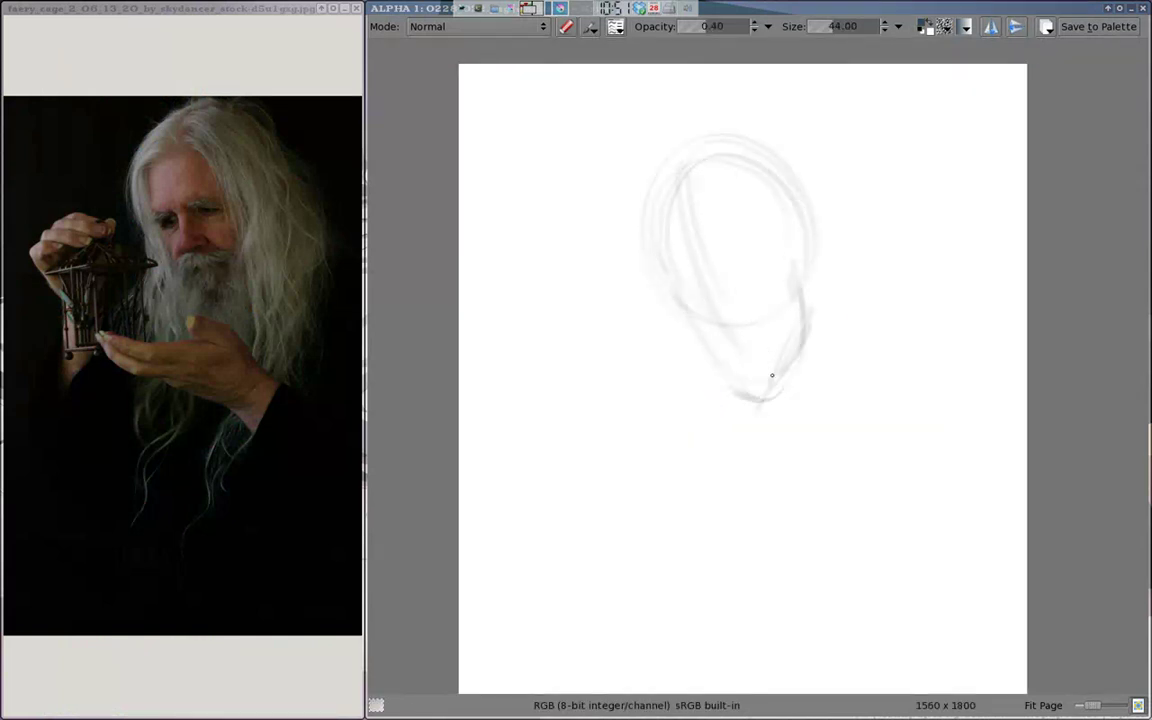
{"action": "mouse_move", "coordinate": [670, 292]}
{"action": "left_mouse_down"}
{"action": "mouse_move", "coordinate": [795, 235]}
{"action": "mouse_move", "coordinate": [805, 300]}
{"action": "left_mouse_up"}
{"action": "left_click_drag", "start_coordinate": [700, 300], "coordinate": [735, 480]}
{"action": "left_click_drag", "start_coordinate": [750, 380], "coordinate": [721, 296]}
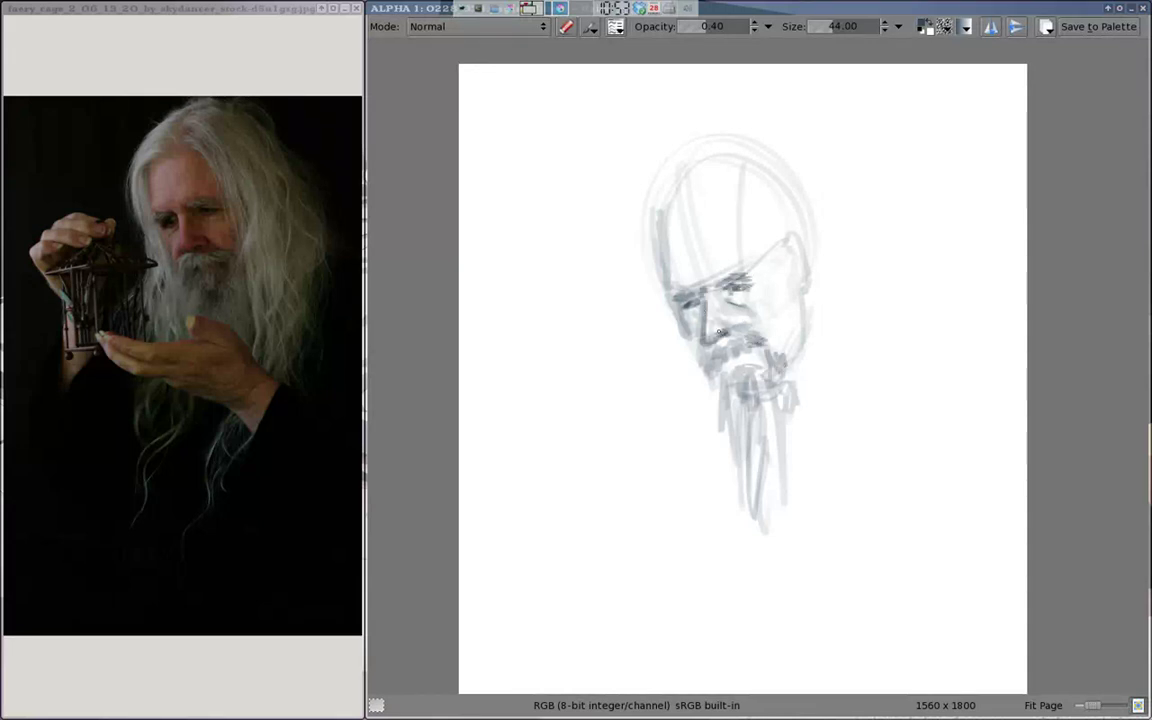
- Draw the long hair down both sides, light cage perspective lines, and shoulder and collar lines
{"action": "mouse_move", "coordinate": [715, 155]}
{"action": "left_mouse_down"}
{"action": "mouse_move", "coordinate": [660, 270]}
{"action": "mouse_move", "coordinate": [665, 300]}
{"action": "left_mouse_up"}
{"action": "left_click_drag", "start_coordinate": [805, 125], "coordinate": [935, 320]}
{"action": "mouse_move", "coordinate": [690, 160]}
{"action": "left_mouse_down"}
{"action": "mouse_move", "coordinate": [679, 497]}
{"action": "mouse_move", "coordinate": [770, 360]}
{"action": "left_mouse_up"}
{"action": "mouse_move", "coordinate": [740, 160]}
{"action": "left_mouse_down"}
{"action": "mouse_move", "coordinate": [845, 400]}
{"action": "mouse_move", "coordinate": [800, 565]}
{"action": "left_mouse_up"}
{"action": "left_click_drag", "start_coordinate": [700, 465], "coordinate": [802, 470]}
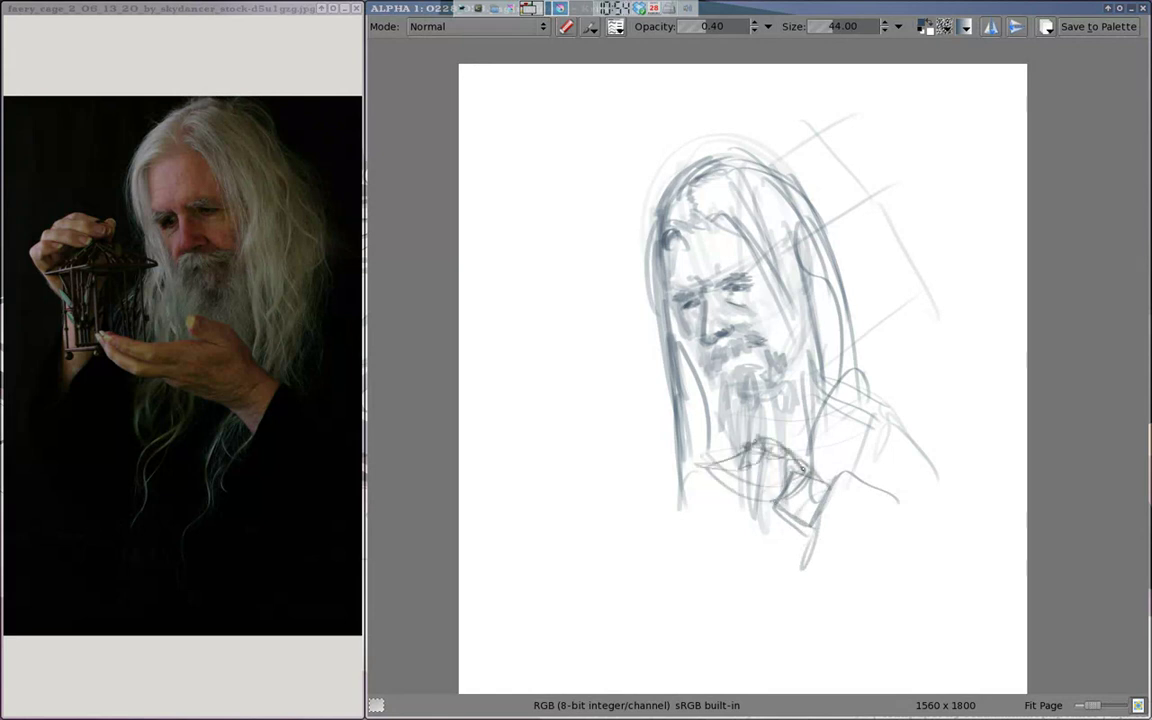
- Draw the raised hand and forearm, darken the fist, and add heavy robe strokes below
{"action": "left_click_drag", "start_coordinate": [706, 462], "coordinate": [650, 440]}
{"action": "left_click_drag", "start_coordinate": [580, 400], "coordinate": [680, 440]}
{"action": "left_click_drag", "start_coordinate": [630, 400], "coordinate": [625, 500]}
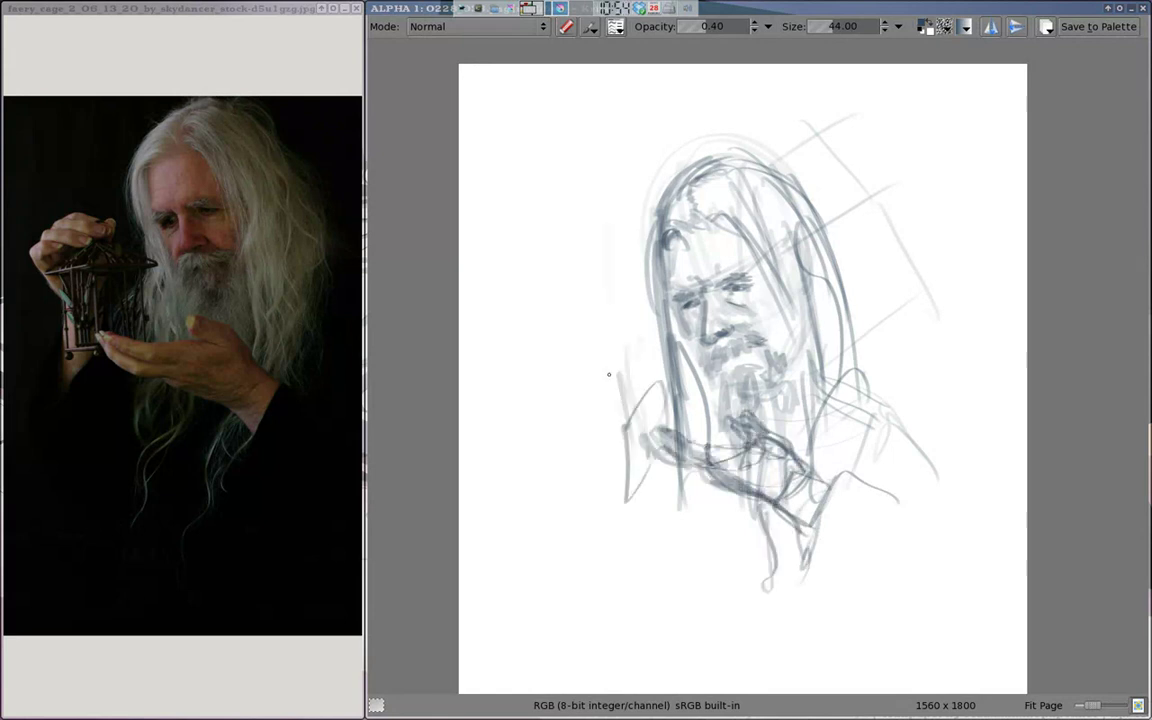
{"action": "mouse_move", "coordinate": [575, 370]}
{"action": "left_mouse_down"}
{"action": "mouse_move", "coordinate": [652, 322]}
{"action": "mouse_move", "coordinate": [583, 324]}
{"action": "mouse_move", "coordinate": [590, 335]}
{"action": "left_mouse_up"}
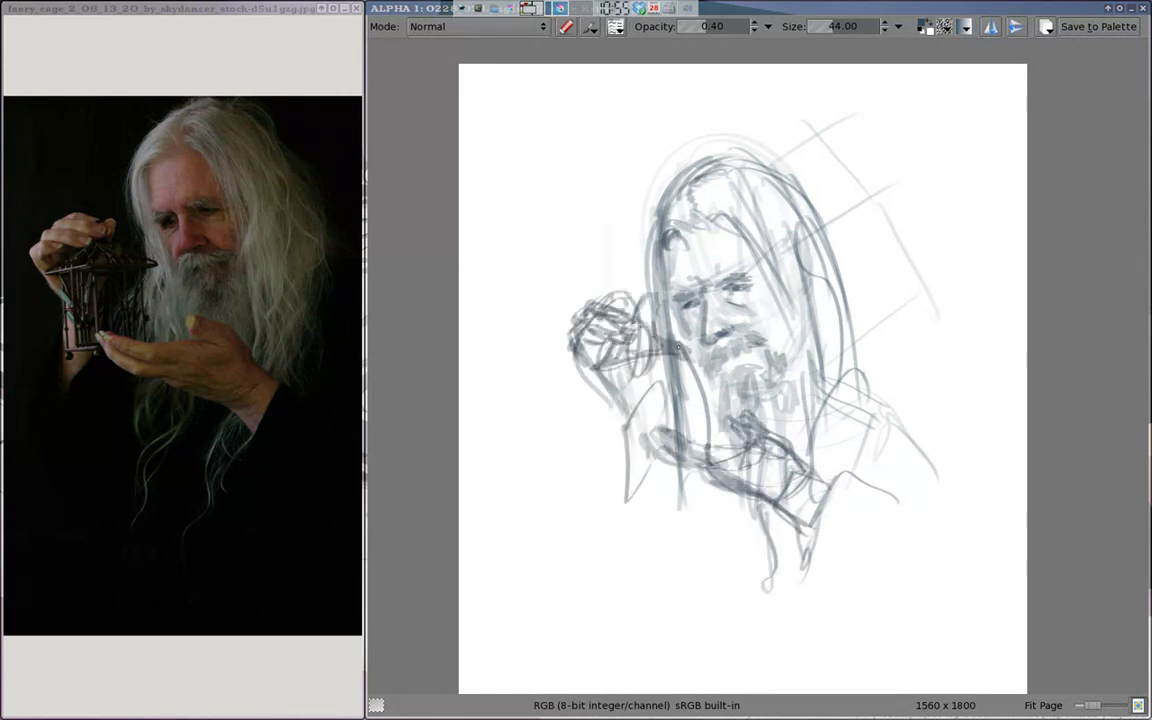
{"action": "left_click_drag", "start_coordinate": [600, 450], "coordinate": [610, 620]}
{"action": "left_click_drag", "start_coordinate": [650, 460], "coordinate": [630, 640]}
{"action": "mouse_move", "coordinate": [845, 410]}
{"action": "left_mouse_down"}
{"action": "mouse_move", "coordinate": [858, 524]}
{"action": "mouse_move", "coordinate": [790, 400]}
{"action": "left_mouse_up"}
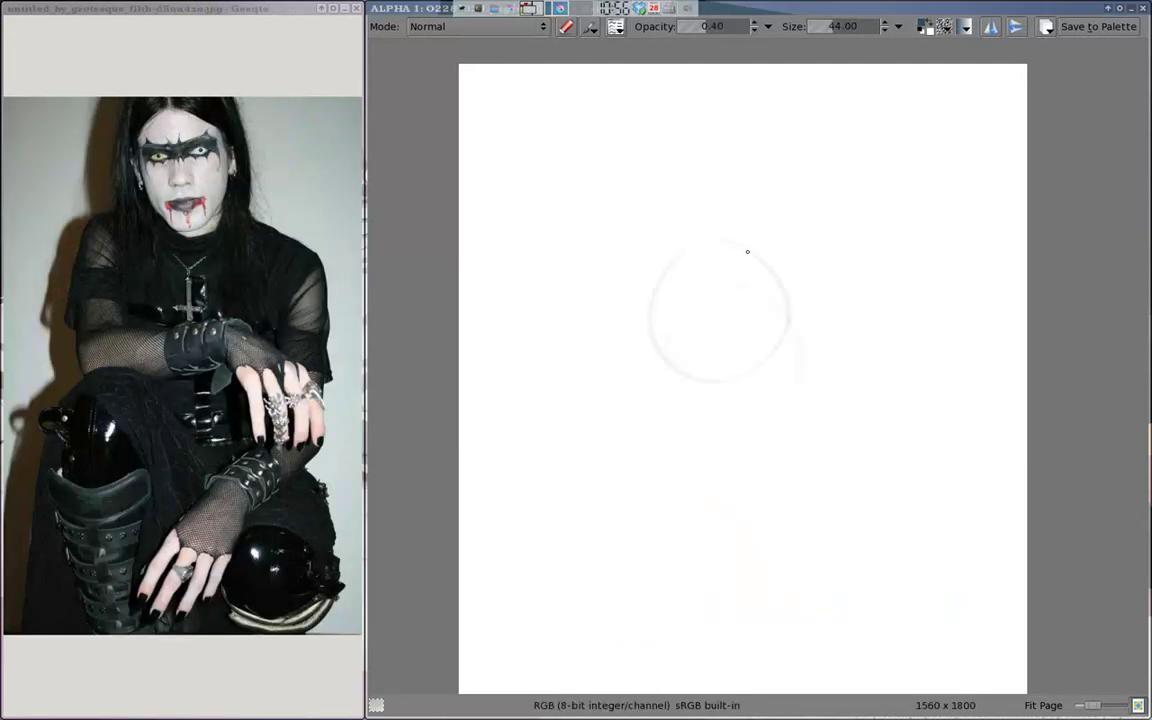
- Rough in the seated figure's head, shoulders, torso, arm on the knee, and thigh lines
{"action": "left_click_drag", "start_coordinate": [747, 251], "coordinate": [812, 288]}
{"action": "left_click_drag", "start_coordinate": [700, 110], "coordinate": [740, 250]}
{"action": "left_click_drag", "start_coordinate": [620, 270], "coordinate": [640, 400]}
{"action": "mouse_move", "coordinate": [740, 260]}
{"action": "left_mouse_down"}
{"action": "mouse_move", "coordinate": [824, 419]}
{"action": "mouse_move", "coordinate": [795, 335]}
{"action": "left_mouse_up"}
{"action": "left_click_drag", "start_coordinate": [830, 430], "coordinate": [740, 600]}
{"action": "left_click_drag", "start_coordinate": [828, 560], "coordinate": [697, 553]}
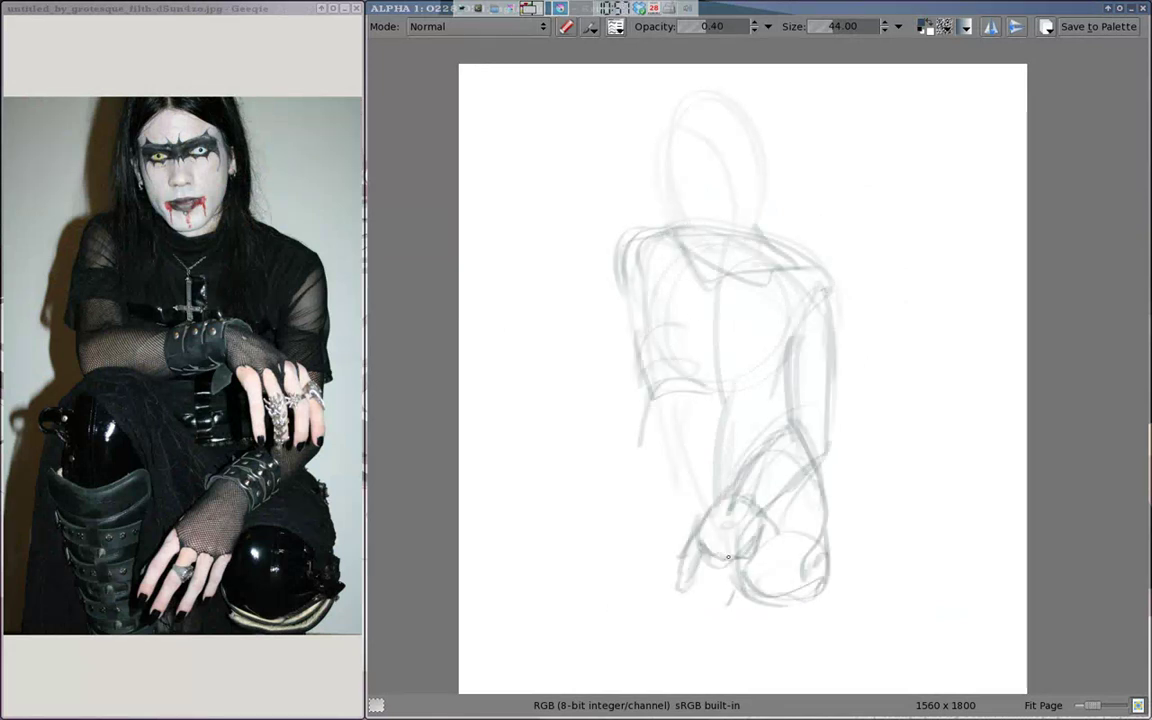
{"action": "left_click_drag", "start_coordinate": [625, 470], "coordinate": [640, 600]}
{"action": "left_click_drag", "start_coordinate": [625, 400], "coordinate": [700, 500]}
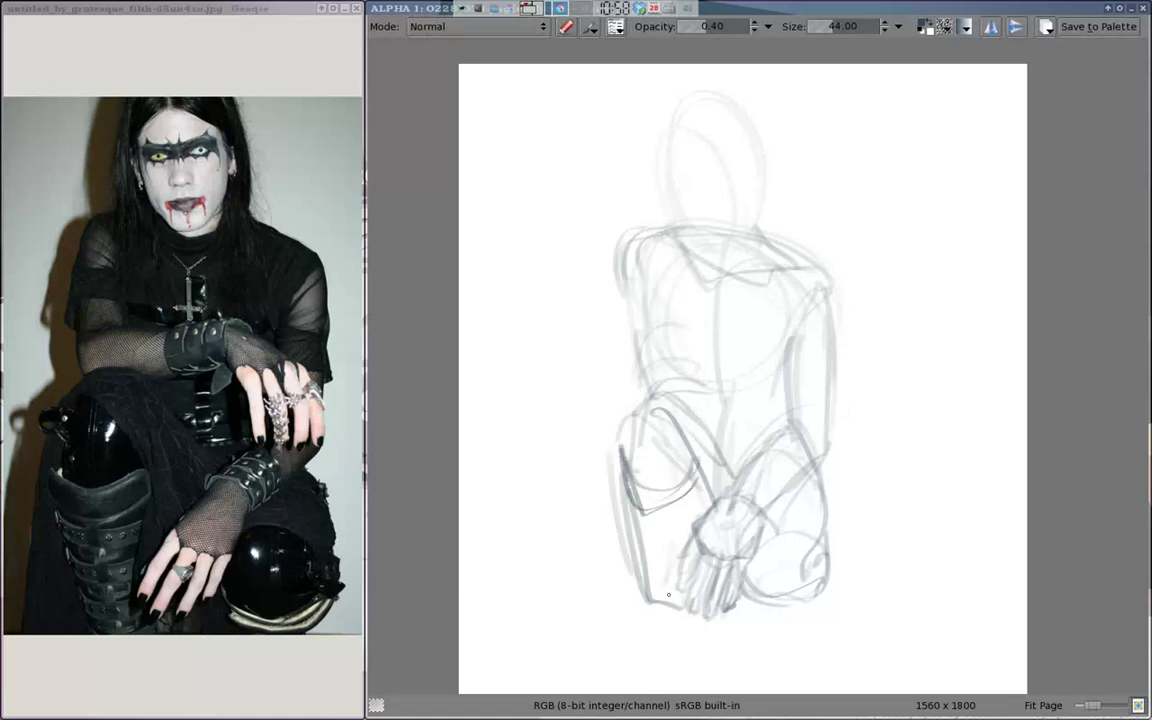
- Add a top-right note, shoulder lines, the right hand, the long left leg, and lower shading
{"action": "left_click_drag", "start_coordinate": [890, 180], "coordinate": [966, 165]}
{"action": "mouse_move", "coordinate": [600, 290]}
{"action": "left_mouse_down"}
{"action": "mouse_move", "coordinate": [634, 266]}
{"action": "mouse_move", "coordinate": [622, 405]}
{"action": "mouse_move", "coordinate": [750, 357]}
{"action": "mouse_move", "coordinate": [835, 425]}
{"action": "mouse_move", "coordinate": [819, 458]}
{"action": "left_mouse_up"}
{"action": "left_click_drag", "start_coordinate": [868, 418], "coordinate": [900, 365]}
{"action": "left_click_drag", "start_coordinate": [800, 425], "coordinate": [845, 480]}
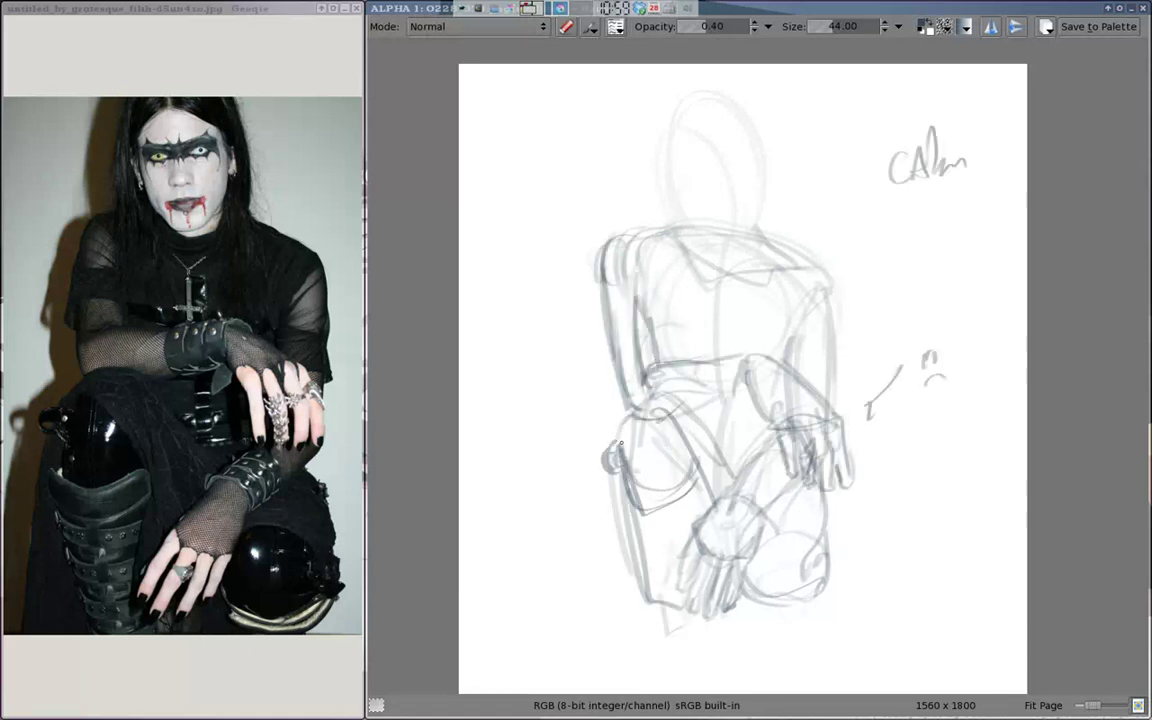
{"action": "left_click_drag", "start_coordinate": [605, 440], "coordinate": [572, 620]}
{"action": "left_click_drag", "start_coordinate": [755, 550], "coordinate": [775, 588]}
{"action": "left_click_drag", "start_coordinate": [700, 430], "coordinate": [740, 550]}
- Add lines across the torso and lap, refine the back, left arm, head and neck
{"action": "left_click_drag", "start_coordinate": [648, 358], "coordinate": [690, 405]}
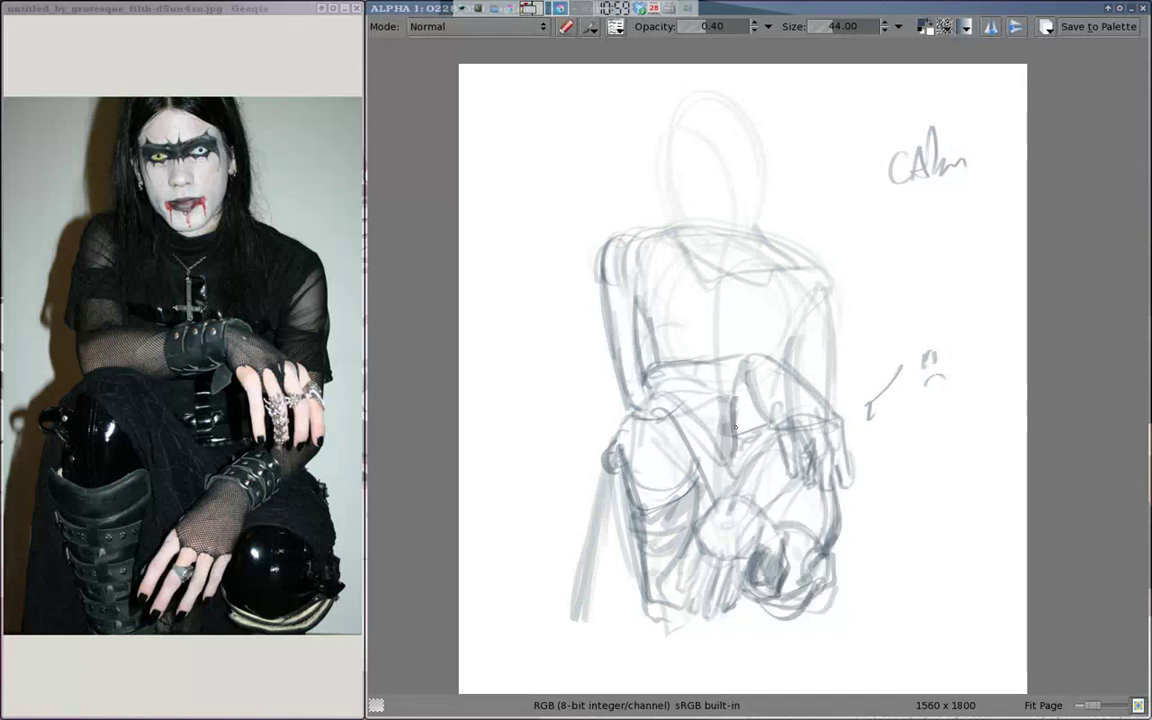
{"action": "left_click_drag", "start_coordinate": [610, 372], "coordinate": [655, 445]}
{"action": "left_click_drag", "start_coordinate": [700, 240], "coordinate": [740, 310]}
{"action": "left_click_drag", "start_coordinate": [630, 250], "coordinate": [650, 330]}
{"action": "mouse_move", "coordinate": [605, 230]}
{"action": "left_mouse_down"}
{"action": "mouse_move", "coordinate": [595, 292]}
{"action": "mouse_move", "coordinate": [604, 370]}
{"action": "left_mouse_up"}
{"action": "left_click_drag", "start_coordinate": [600, 355], "coordinate": [648, 335]}
{"action": "left_click_drag", "start_coordinate": [652, 170], "coordinate": [665, 235]}
{"action": "left_click_drag", "start_coordinate": [690, 120], "coordinate": [700, 240]}
{"action": "left_click_drag", "start_coordinate": [700, 258], "coordinate": [750, 189]}
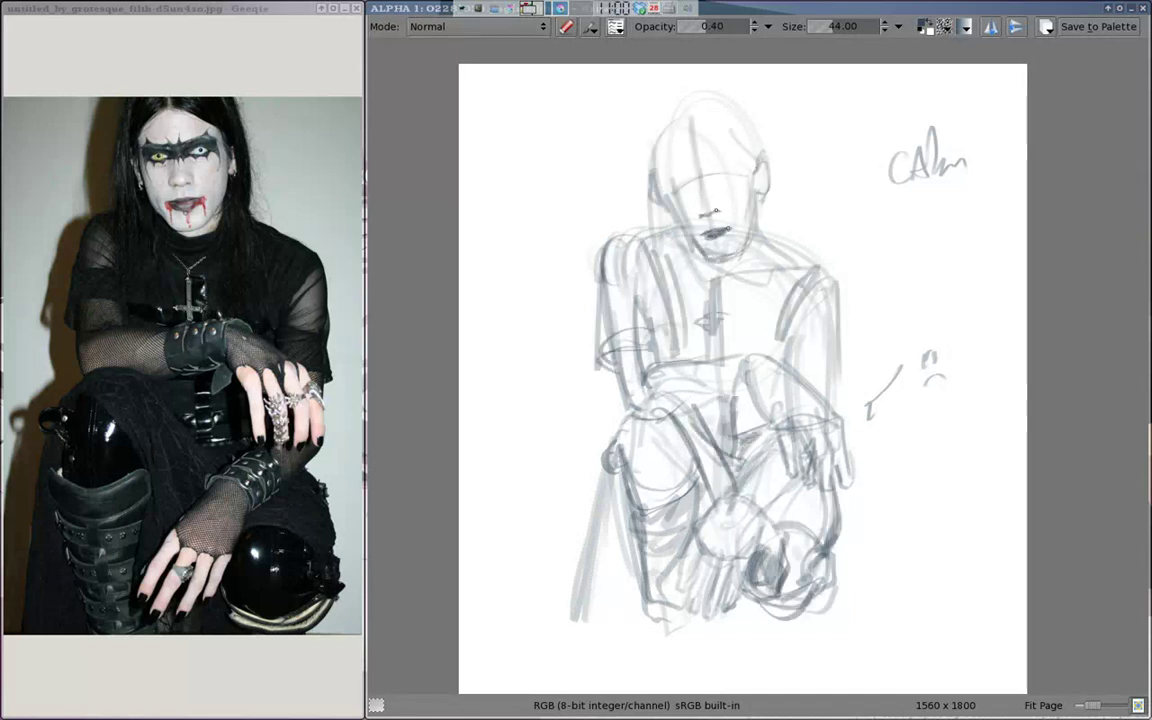
- Draw darker hair strokes with a size 21.48, opacity 1.00 brush, then clear the canvas
{"action": "key", "text": "slash"}
{"action": "left_click_drag", "start_coordinate": [748, 105], "coordinate": [785, 250]}
{"action": "mouse_move", "coordinate": [658, 110]}
{"action": "left_mouse_down"}
{"action": "mouse_move", "coordinate": [650, 205]}
{"action": "mouse_move", "coordinate": [705, 235]}
{"action": "mouse_move", "coordinate": [765, 115]}
{"action": "left_mouse_up"}
{"action": "left_click_drag", "start_coordinate": [668, 172], "coordinate": [712, 187]}
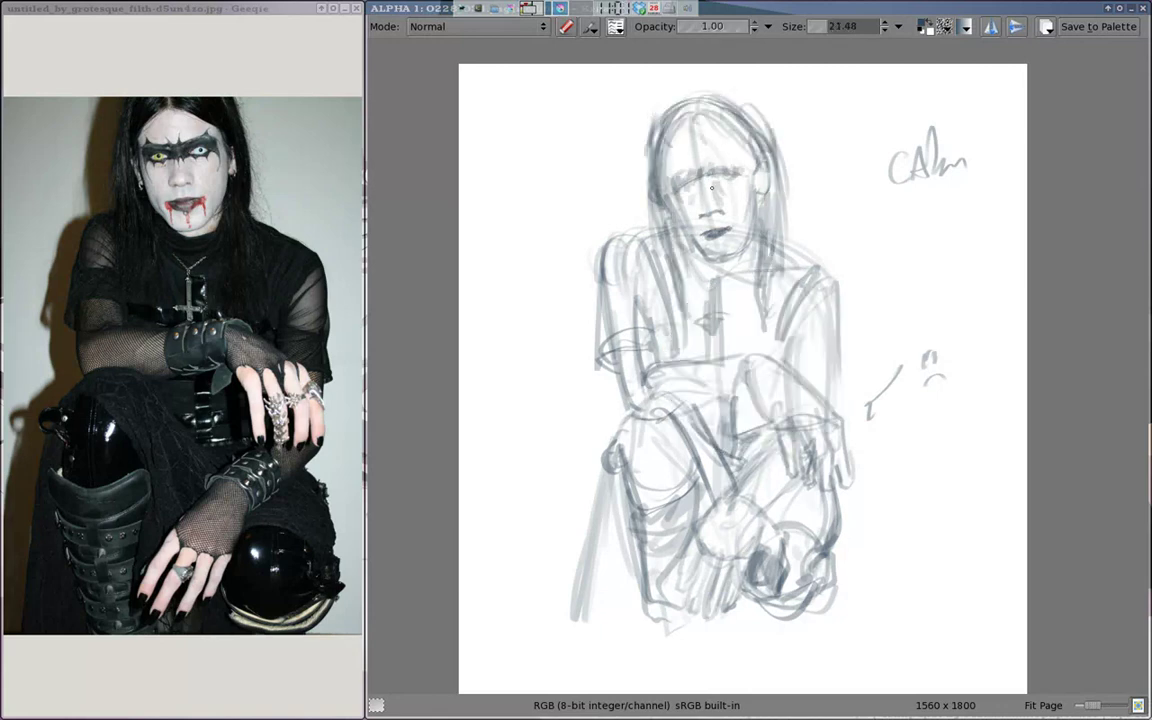
{"action": "key", "text": "Delete"}
- Jot pose notes at the top right and sketch the dancer's head, dress and leg lines
{"action": "mouse_move", "coordinate": [878, 98]}
{"action": "left_mouse_down"}
{"action": "mouse_move", "coordinate": [905, 112]}
{"action": "mouse_move", "coordinate": [965, 105]}
{"action": "left_mouse_up"}
{"action": "mouse_move", "coordinate": [895, 145]}
{"action": "left_mouse_down"}
{"action": "mouse_move", "coordinate": [960, 160]}
{"action": "mouse_move", "coordinate": [990, 220]}
{"action": "left_mouse_up"}
{"action": "left_click_drag", "start_coordinate": [735, 420], "coordinate": [840, 590]}
{"action": "mouse_move", "coordinate": [660, 410]}
{"action": "left_mouse_down"}
{"action": "mouse_move", "coordinate": [700, 390]}
{"action": "mouse_move", "coordinate": [745, 340]}
{"action": "left_mouse_up"}
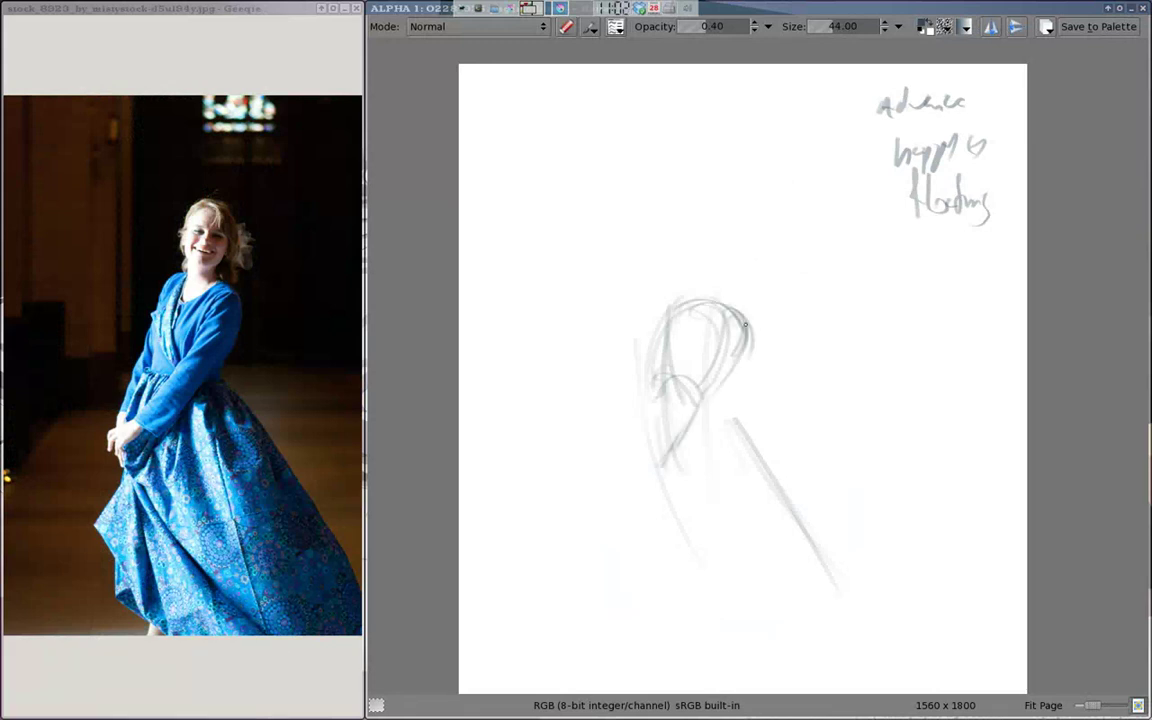
{"action": "left_click_drag", "start_coordinate": [690, 380], "coordinate": [685, 580]}
{"action": "left_click_drag", "start_coordinate": [655, 430], "coordinate": [648, 662]}
{"action": "left_click_drag", "start_coordinate": [712, 415], "coordinate": [798, 655]}
- Darken the hair, head and shoulder outline, adding curls and a wrist stroke
{"action": "left_click_drag", "start_coordinate": [745, 320], "coordinate": [680, 482]}
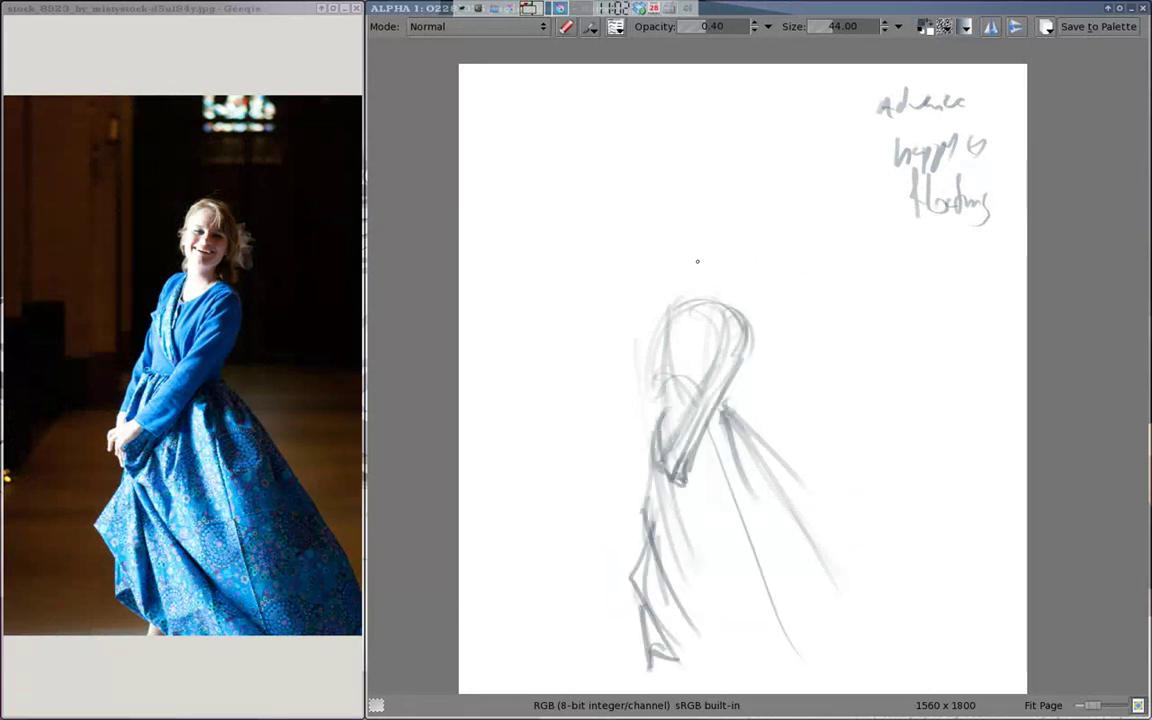
{"action": "mouse_move", "coordinate": [698, 393]}
{"action": "left_mouse_down"}
{"action": "mouse_move", "coordinate": [690, 300]}
{"action": "mouse_move", "coordinate": [724, 299]}
{"action": "mouse_move", "coordinate": [722, 232]}
{"action": "mouse_move", "coordinate": [762, 310]}
{"action": "left_mouse_up"}
{"action": "left_click_drag", "start_coordinate": [648, 420], "coordinate": [667, 416]}
{"action": "left_click_drag", "start_coordinate": [644, 457], "coordinate": [662, 468]}
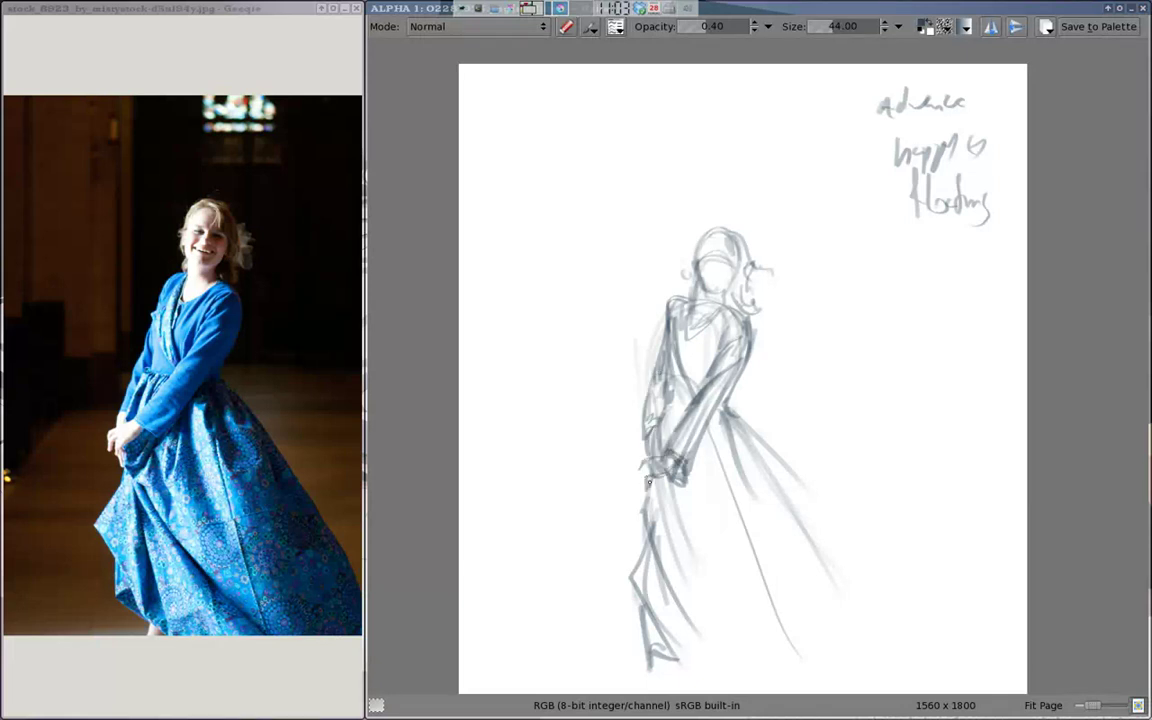
- Shade the skirt with broad grey strokes down to the hem
{"action": "left_click_drag", "start_coordinate": [702, 532], "coordinate": [650, 430]}
{"action": "left_click_drag", "start_coordinate": [690, 390], "coordinate": [760, 560]}
{"action": "left_click_drag", "start_coordinate": [650, 430], "coordinate": [615, 595]}
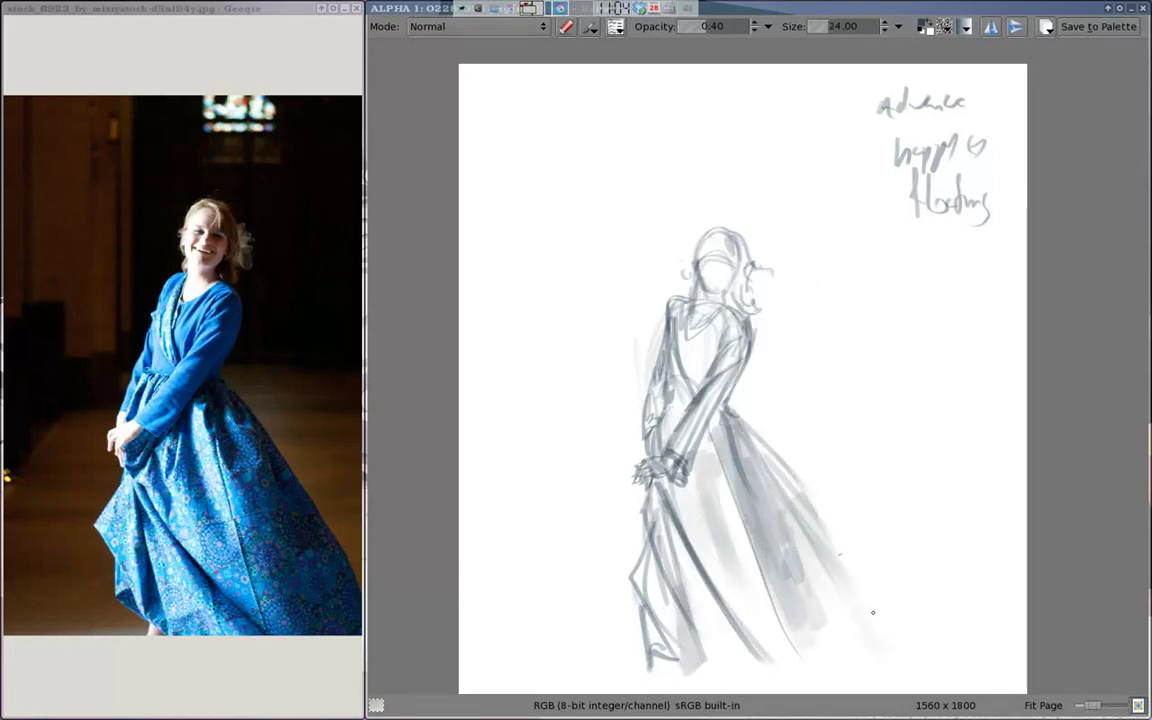
{"action": "left_click_drag", "start_coordinate": [690, 400], "coordinate": [800, 560]}
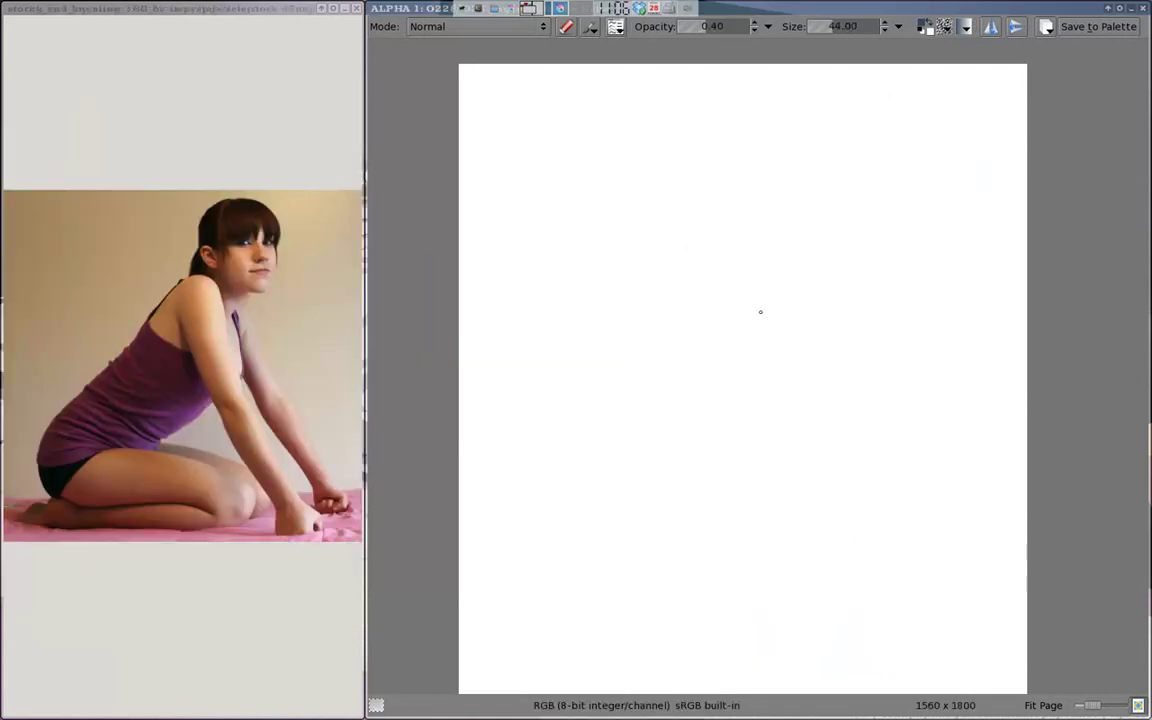
- Write a two-line note at the top right and rough in the kneeling hip, back and lower leg
{"action": "left_click_drag", "start_coordinate": [824, 92], "coordinate": [937, 86]}
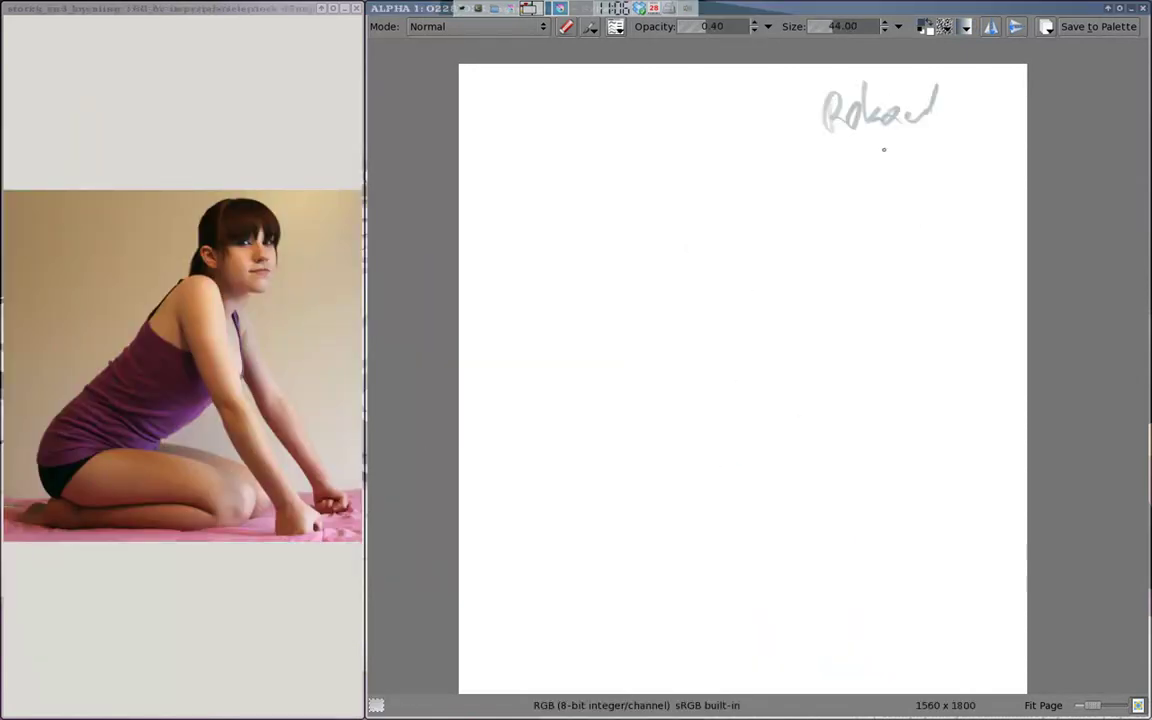
{"action": "left_click_drag", "start_coordinate": [868, 155], "coordinate": [997, 188]}
{"action": "left_click_drag", "start_coordinate": [617, 463], "coordinate": [810, 330]}
{"action": "left_click_drag", "start_coordinate": [610, 510], "coordinate": [700, 440]}
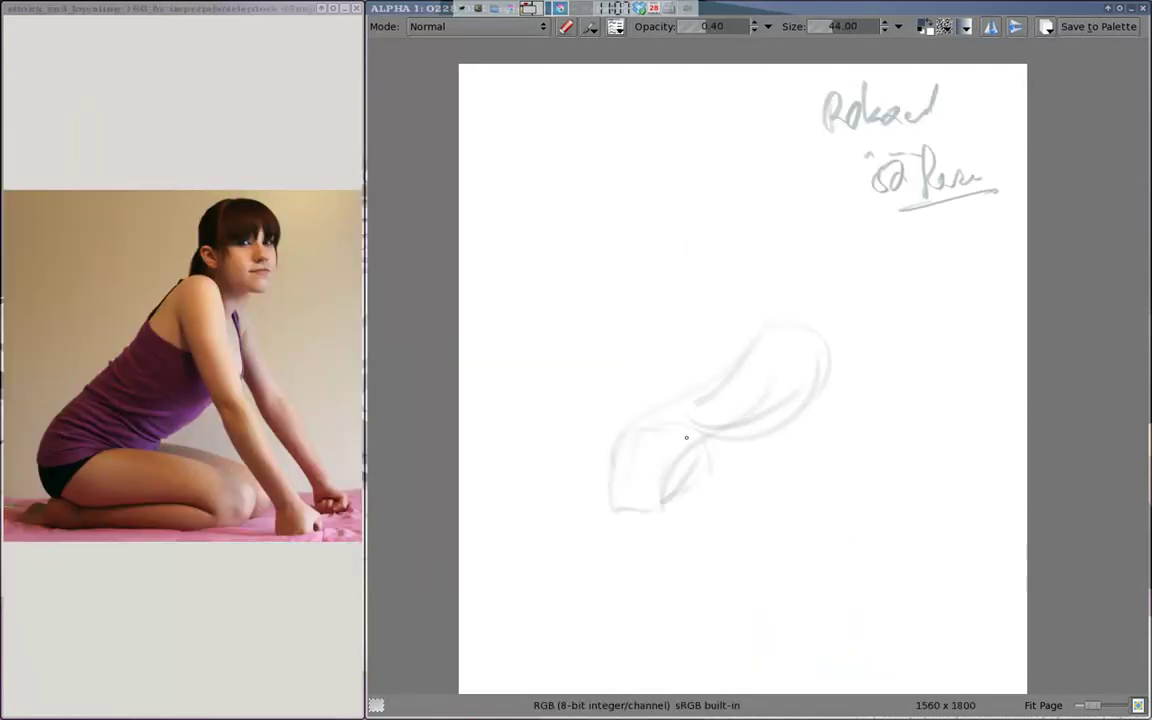
{"action": "mouse_move", "coordinate": [790, 300]}
{"action": "left_mouse_down"}
{"action": "mouse_move", "coordinate": [850, 535]}
{"action": "mouse_move", "coordinate": [930, 612]}
{"action": "left_mouse_up"}
{"action": "left_click_drag", "start_coordinate": [845, 480], "coordinate": [820, 311]}
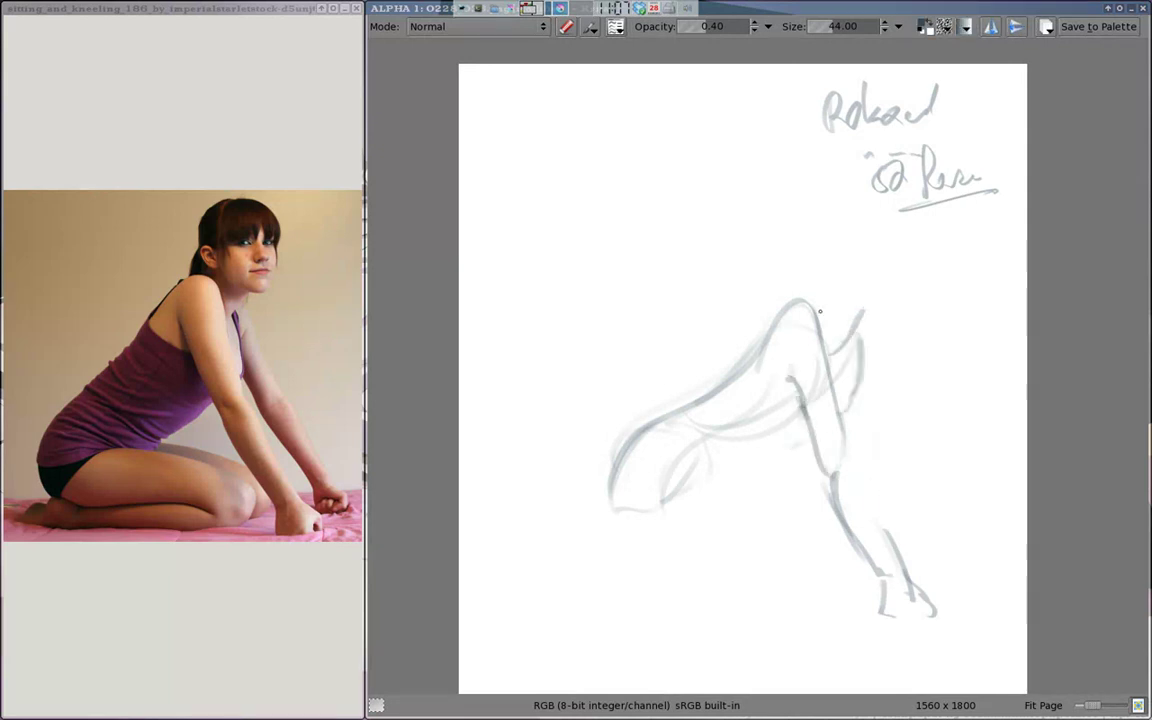
- Draw the head oval, darken the back, add leg contours and ground lines under the knees
{"action": "mouse_move", "coordinate": [873, 270]}
{"action": "left_mouse_down"}
{"action": "mouse_move", "coordinate": [858, 275]}
{"action": "mouse_move", "coordinate": [872, 314]}
{"action": "left_mouse_up"}
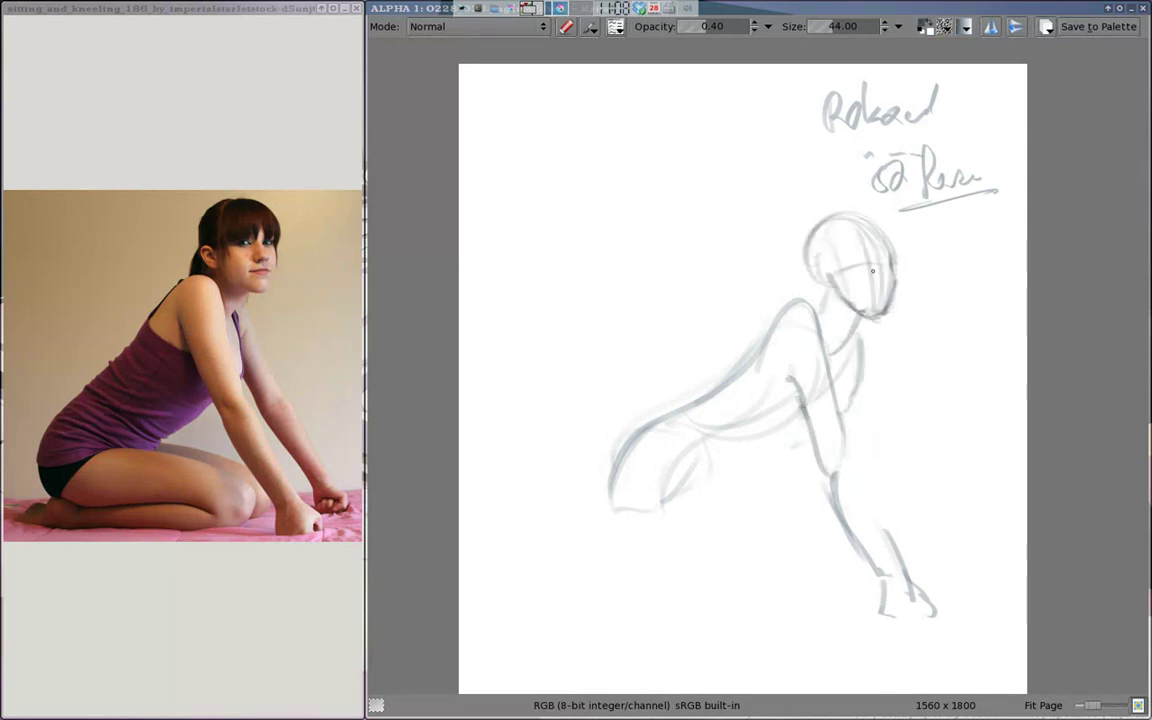
{"action": "mouse_move", "coordinate": [785, 305]}
{"action": "left_mouse_down"}
{"action": "mouse_move", "coordinate": [610, 490]}
{"action": "mouse_move", "coordinate": [830, 495]}
{"action": "left_mouse_up"}
{"action": "left_click_drag", "start_coordinate": [610, 480], "coordinate": [760, 470]}
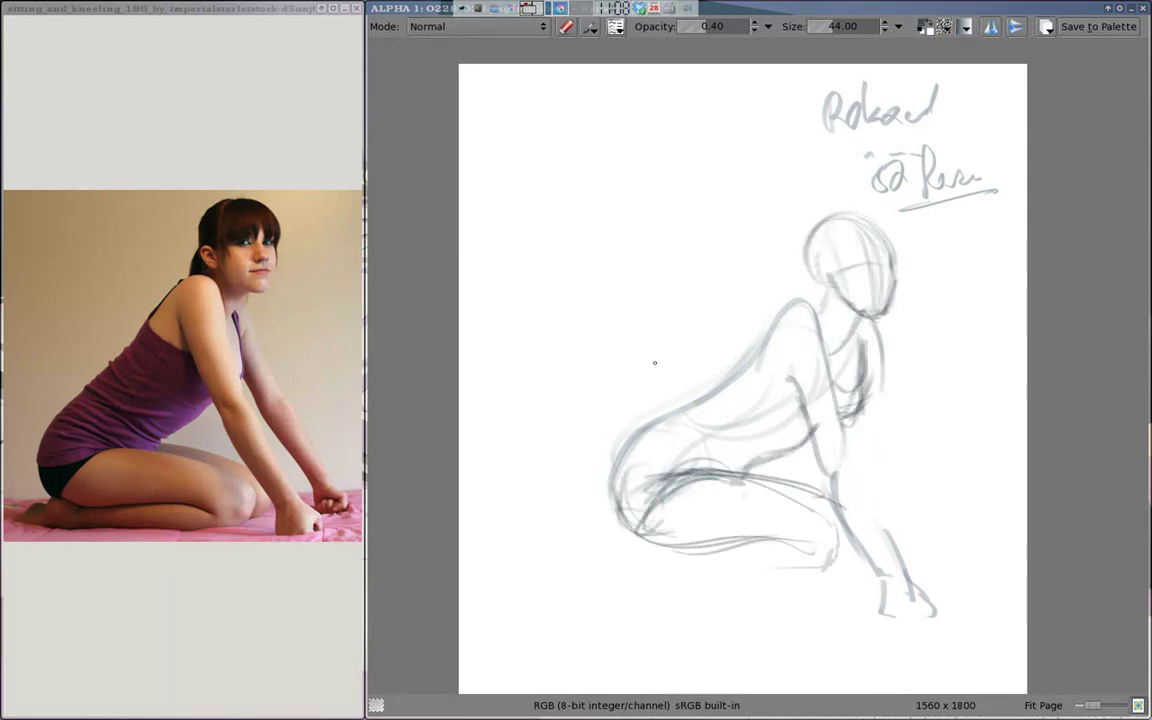
{"action": "mouse_move", "coordinate": [700, 410]}
{"action": "left_mouse_down"}
{"action": "mouse_move", "coordinate": [675, 546]}
{"action": "mouse_move", "coordinate": [832, 530]}
{"action": "left_mouse_up"}
{"action": "left_click_drag", "start_coordinate": [673, 566], "coordinate": [804, 566]}
{"action": "left_click_drag", "start_coordinate": [580, 570], "coordinate": [830, 564]}
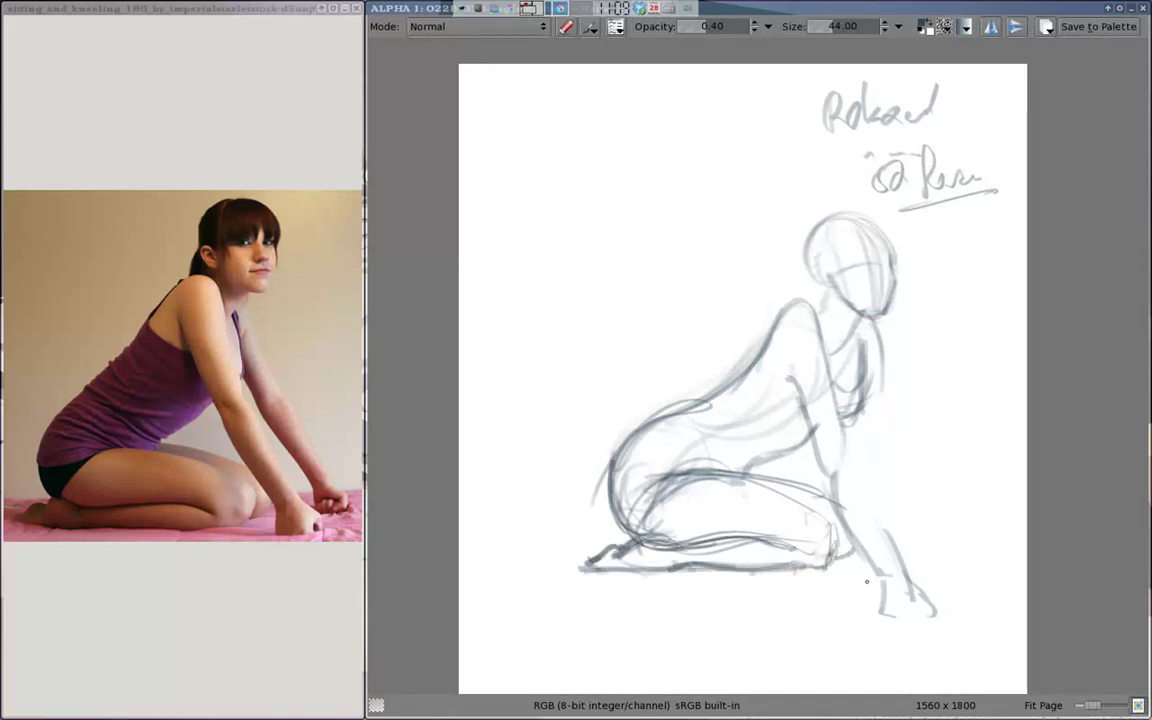
{"action": "left_click_drag", "start_coordinate": [770, 604], "coordinate": [1018, 594]}
- Shade the thigh, hip and back, and add torso, arm, hand and hair contours
{"action": "left_click_drag", "start_coordinate": [600, 470], "coordinate": [750, 480]}
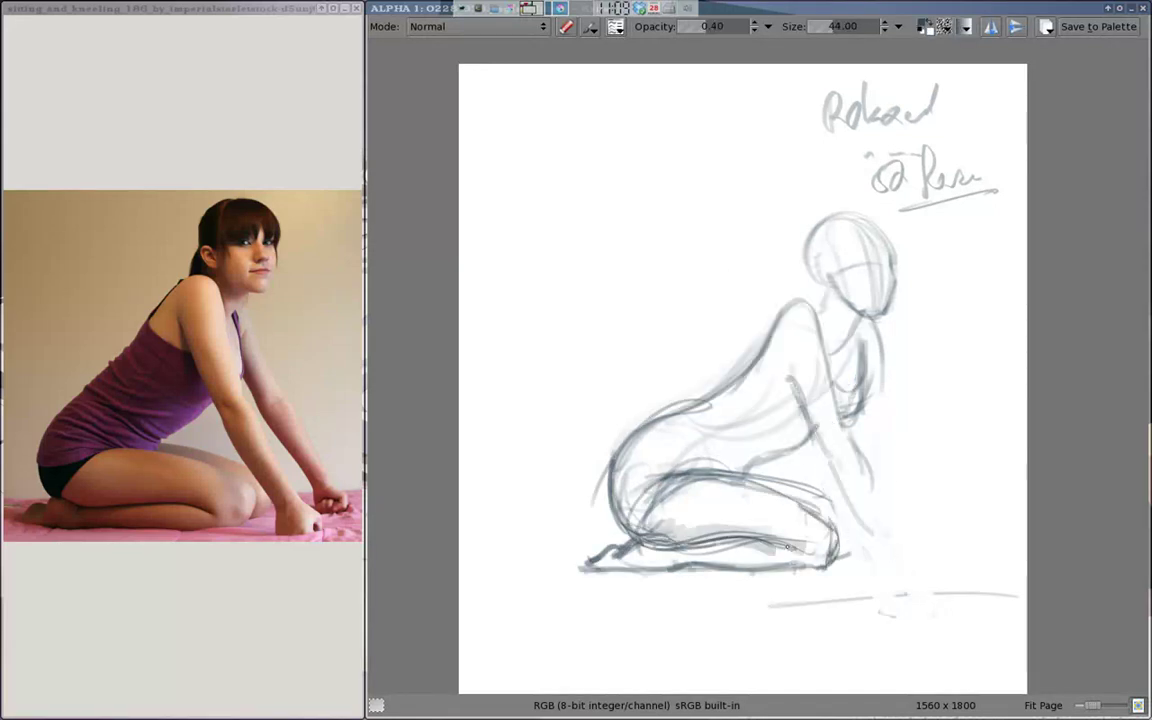
{"action": "left_click_drag", "start_coordinate": [540, 505], "coordinate": [700, 400]}
{"action": "left_click_drag", "start_coordinate": [560, 430], "coordinate": [740, 320]}
{"action": "mouse_move", "coordinate": [750, 270]}
{"action": "left_mouse_down"}
{"action": "mouse_move", "coordinate": [895, 444]}
{"action": "mouse_move", "coordinate": [905, 580]}
{"action": "mouse_move", "coordinate": [932, 588]}
{"action": "left_mouse_up"}
{"action": "mouse_move", "coordinate": [812, 300]}
{"action": "left_mouse_down"}
{"action": "mouse_move", "coordinate": [820, 265]}
{"action": "mouse_move", "coordinate": [895, 255]}
{"action": "left_mouse_up"}
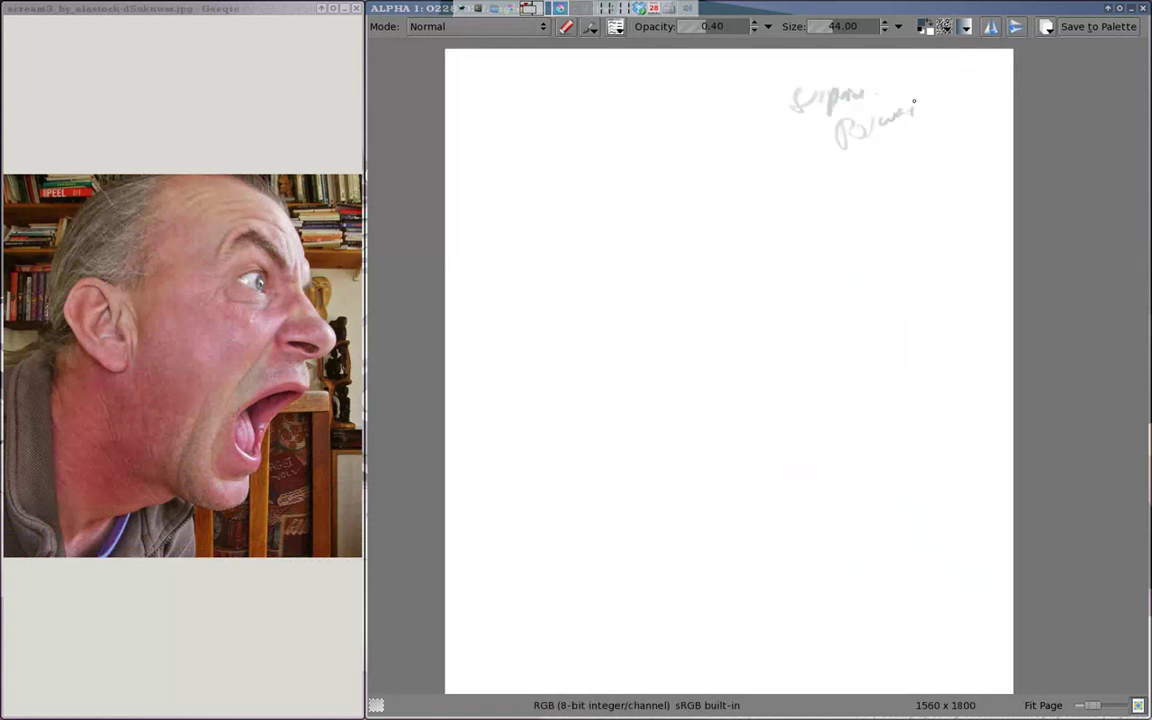
- Sketch the profile head with open mouth, brow, ear, and neck in light grey
{"action": "left_click_drag", "start_coordinate": [700, 228], "coordinate": [753, 332]}
{"action": "left_click_drag", "start_coordinate": [690, 585], "coordinate": [905, 402]}
{"action": "left_click_drag", "start_coordinate": [650, 385], "coordinate": [800, 520]}
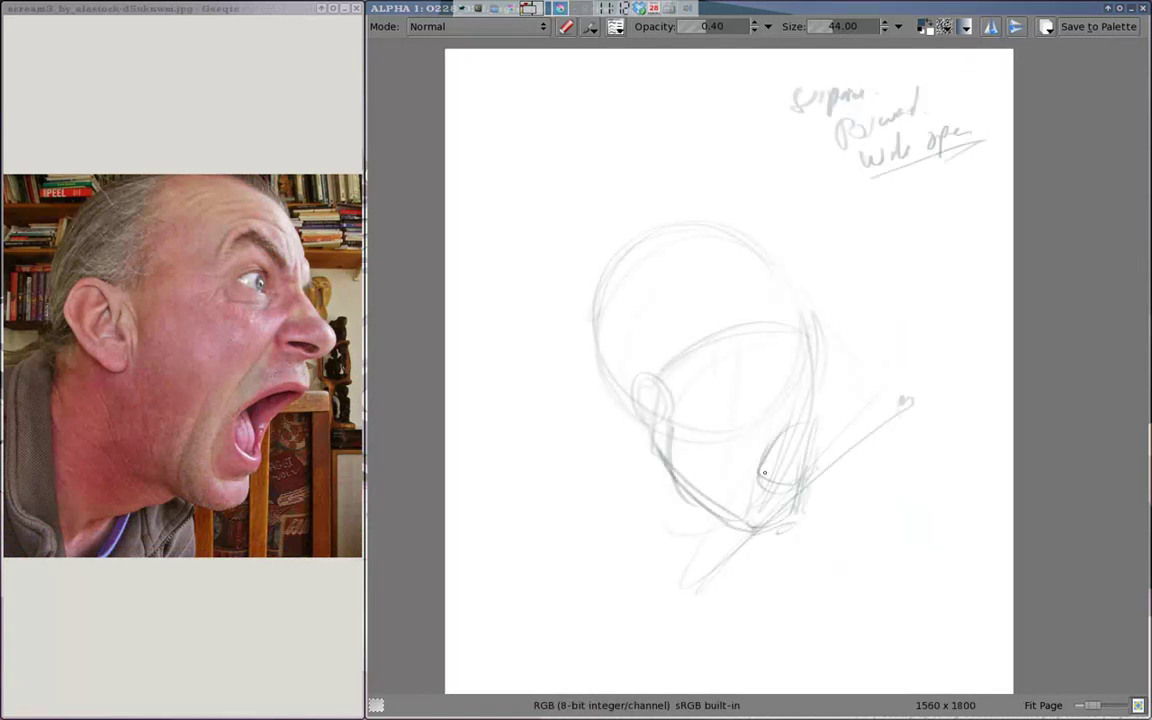
{"action": "mouse_move", "coordinate": [690, 410]}
{"action": "left_mouse_down"}
{"action": "mouse_move", "coordinate": [795, 398]}
{"action": "mouse_move", "coordinate": [845, 376]}
{"action": "left_mouse_up"}
{"action": "left_click_drag", "start_coordinate": [652, 216], "coordinate": [810, 318]}
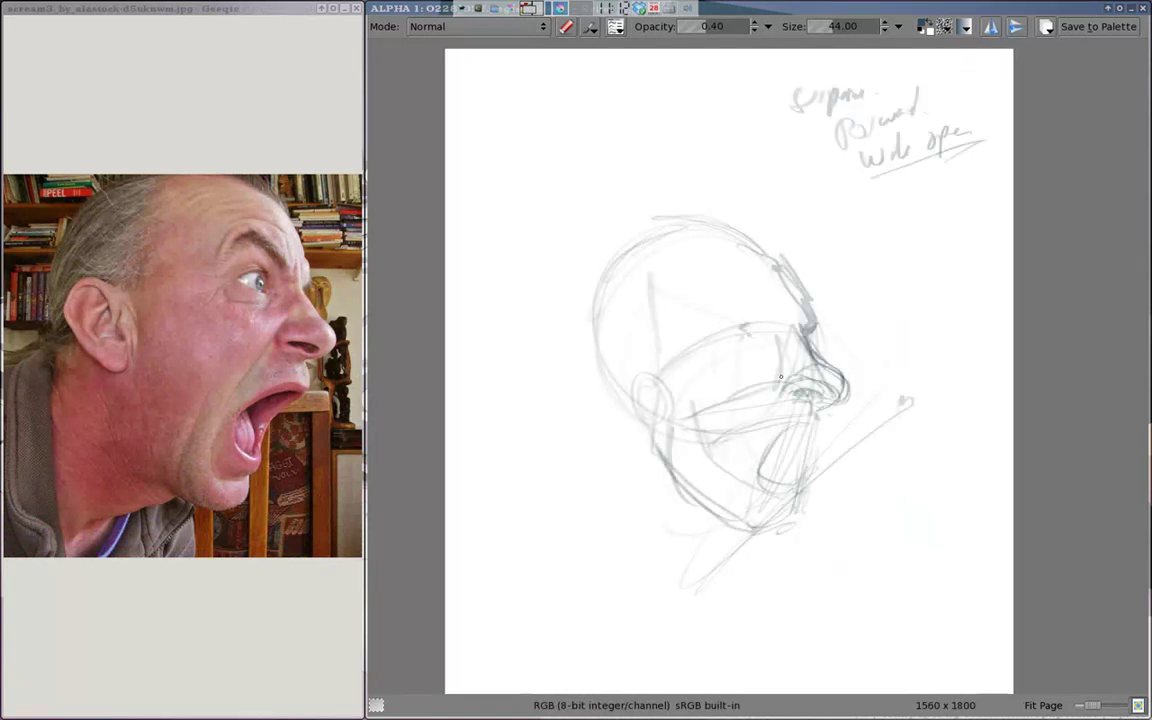
{"action": "mouse_move", "coordinate": [743, 303]}
{"action": "left_mouse_down"}
{"action": "mouse_move", "coordinate": [575, 400]}
{"action": "mouse_move", "coordinate": [600, 580]}
{"action": "left_mouse_up"}
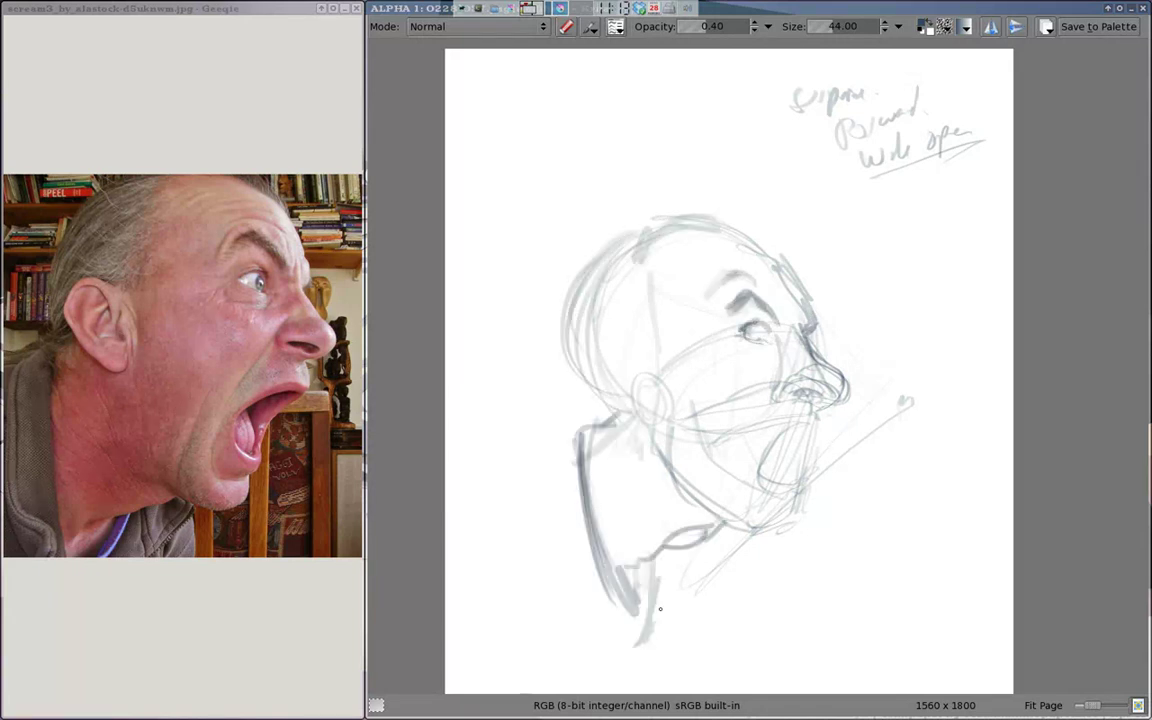
{"action": "left_click_drag", "start_coordinate": [510, 450], "coordinate": [570, 650]}
{"action": "left_click_drag", "start_coordinate": [615, 355], "coordinate": [644, 405]}
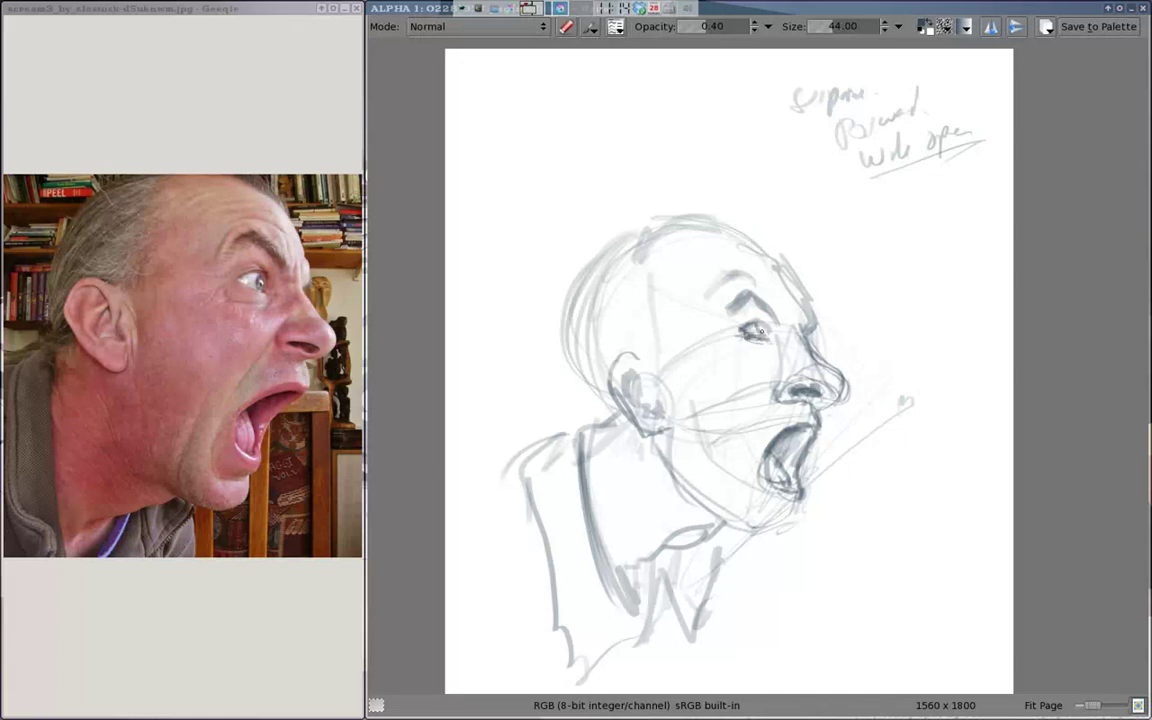
- With a dark narrow brush, accent the eye, back of head, shoulder, jaw and collar
{"action": "key", "text": "slash"}
{"action": "left_click_drag", "start_coordinate": [745, 330], "coordinate": [761, 333]}
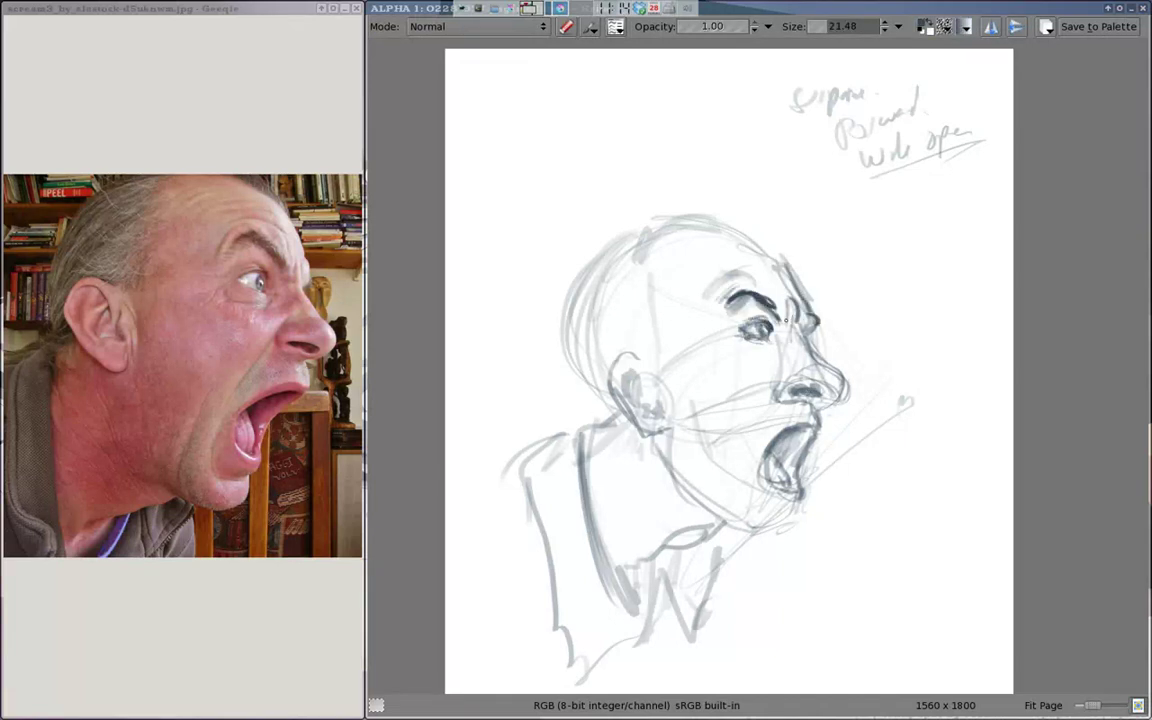
{"action": "left_click_drag", "start_coordinate": [600, 335], "coordinate": [590, 600]}
{"action": "left_click_drag", "start_coordinate": [665, 600], "coordinate": [720, 535]}
{"action": "left_click_drag", "start_coordinate": [700, 512], "coordinate": [790, 535]}
{"action": "left_click_drag", "start_coordinate": [640, 385], "coordinate": [660, 415]}
- Hatch light grey over hair, cheek and neck, then rough in the accordion on the new canvas
{"action": "key", "text": "slash"}
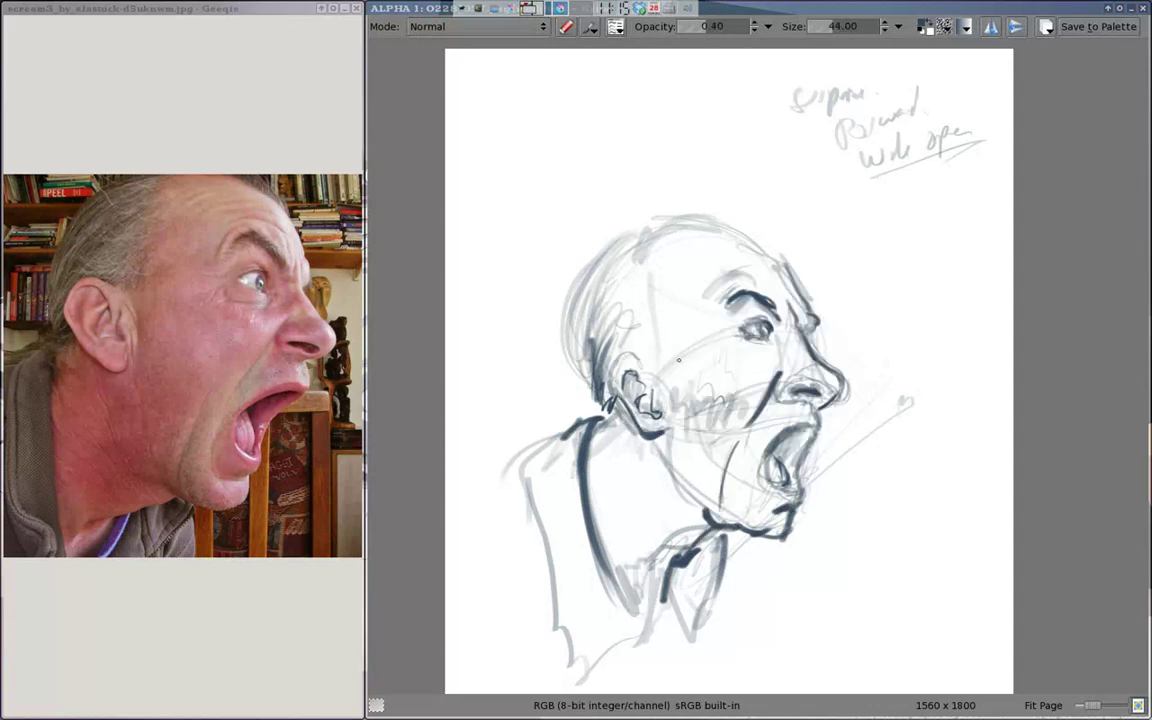
{"action": "left_click_drag", "start_coordinate": [585, 290], "coordinate": [690, 215]}
{"action": "left_click_drag", "start_coordinate": [555, 370], "coordinate": [595, 215]}
{"action": "left_click_drag", "start_coordinate": [640, 490], "coordinate": [703, 512]}
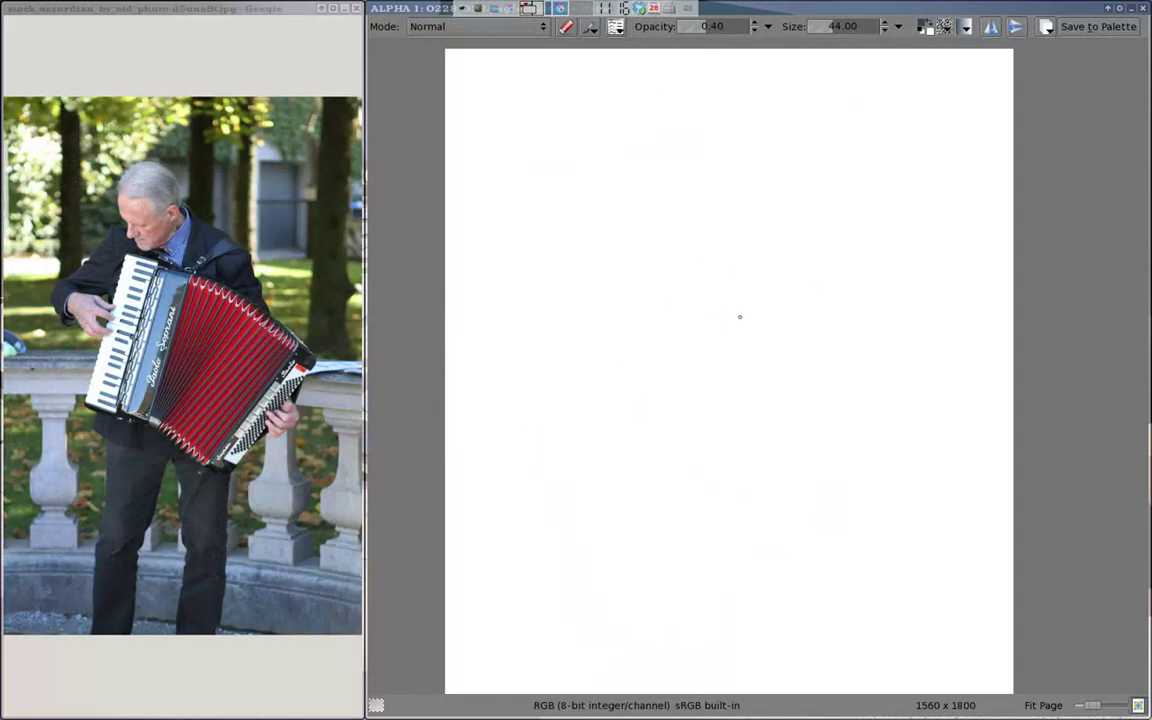
{"action": "mouse_move", "coordinate": [740, 317]}
{"action": "left_mouse_down"}
{"action": "mouse_move", "coordinate": [725, 211]}
{"action": "mouse_move", "coordinate": [792, 329]}
{"action": "mouse_move", "coordinate": [689, 301]}
{"action": "mouse_move", "coordinate": [615, 326]}
{"action": "mouse_move", "coordinate": [625, 590]}
{"action": "left_mouse_up"}
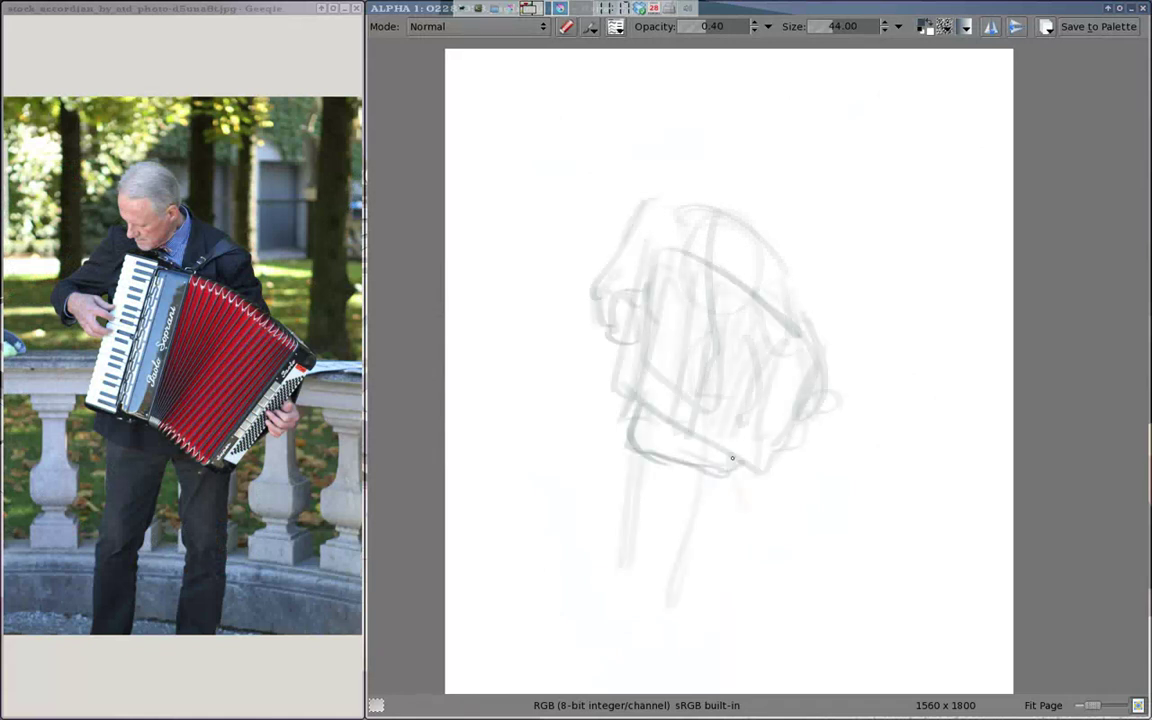
- Sketch the player's arm, both legs, and head and shoulders
{"action": "left_click_drag", "start_coordinate": [640, 470], "coordinate": [612, 650]}
{"action": "left_click_drag", "start_coordinate": [730, 480], "coordinate": [765, 675]}
{"action": "mouse_move", "coordinate": [650, 215]}
{"action": "left_mouse_down"}
{"action": "mouse_move", "coordinate": [670, 188]}
{"action": "mouse_move", "coordinate": [645, 215]}
{"action": "mouse_move", "coordinate": [720, 250]}
{"action": "left_mouse_up"}
{"action": "mouse_move", "coordinate": [640, 205]}
{"action": "left_mouse_down"}
{"action": "mouse_move", "coordinate": [575, 300]}
{"action": "mouse_move", "coordinate": [625, 320]}
{"action": "left_mouse_up"}
- Add the keyboard-side hand and outline the accordion box with its bellows lines
{"action": "left_click_drag", "start_coordinate": [588, 110], "coordinate": [580, 350]}
{"action": "mouse_move", "coordinate": [600, 300]}
{"action": "left_mouse_down"}
{"action": "mouse_move", "coordinate": [638, 323]}
{"action": "mouse_move", "coordinate": [640, 370]}
{"action": "mouse_move", "coordinate": [605, 415]}
{"action": "left_mouse_up"}
{"action": "left_click_drag", "start_coordinate": [690, 255], "coordinate": [680, 430]}
{"action": "left_click_drag", "start_coordinate": [740, 300], "coordinate": [818, 410]}
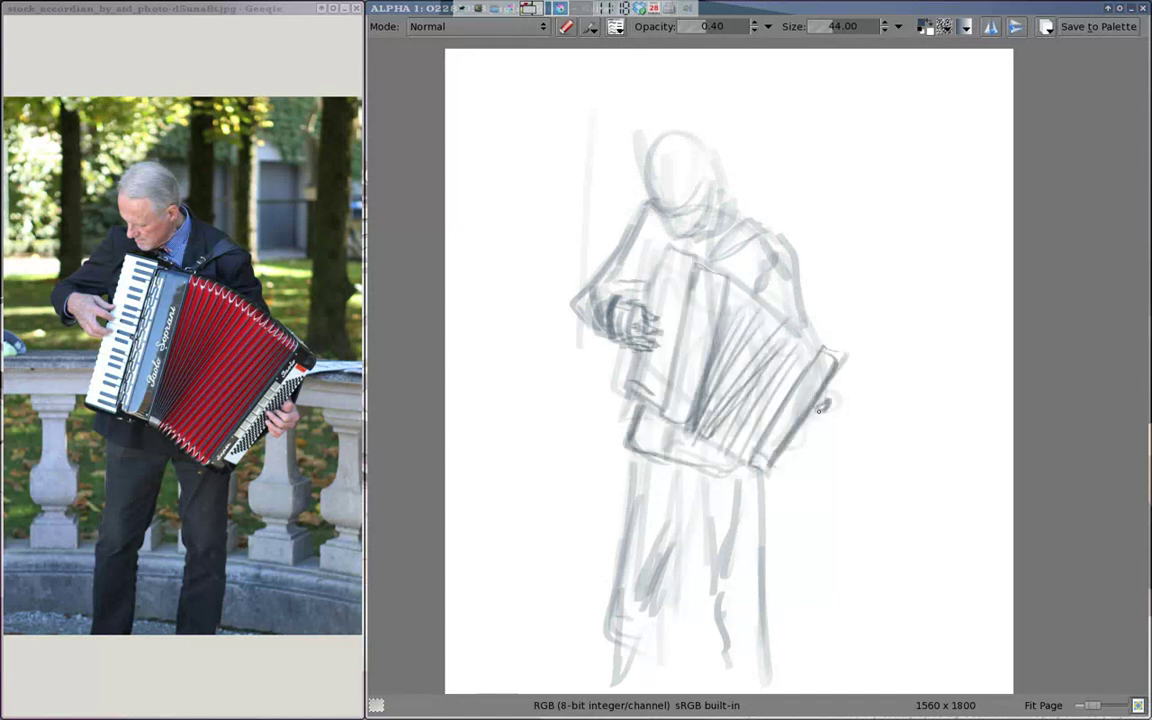
{"action": "mouse_move", "coordinate": [760, 240]}
{"action": "left_mouse_down"}
{"action": "mouse_move", "coordinate": [805, 310]}
{"action": "mouse_move", "coordinate": [709, 260]}
{"action": "left_mouse_up"}
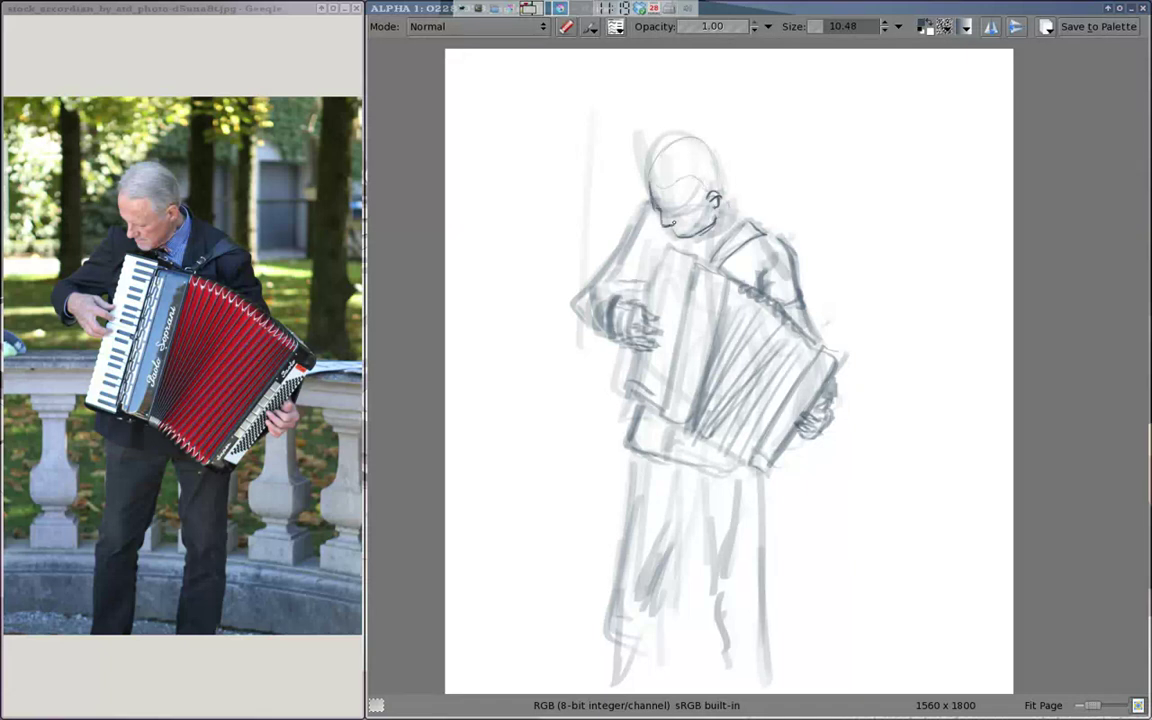
- With a darker brush from the popup palette, detail hair, face, collar, hand and accordion edge
{"action": "right_click", "coordinate": [746, 360]}
{"action": "mouse_move", "coordinate": [660, 150]}
{"action": "left_mouse_down"}
{"action": "mouse_move", "coordinate": [690, 175]}
{"action": "mouse_move", "coordinate": [700, 160]}
{"action": "left_mouse_up"}
{"action": "mouse_move", "coordinate": [680, 140]}
{"action": "left_mouse_down"}
{"action": "mouse_move", "coordinate": [710, 185]}
{"action": "mouse_move", "coordinate": [670, 200]}
{"action": "left_mouse_up"}
{"action": "mouse_move", "coordinate": [700, 195]}
{"action": "left_mouse_down"}
{"action": "mouse_move", "coordinate": [712, 215]}
{"action": "mouse_move", "coordinate": [697, 262]}
{"action": "left_mouse_up"}
{"action": "mouse_move", "coordinate": [648, 205]}
{"action": "left_mouse_down"}
{"action": "mouse_move", "coordinate": [590, 295]}
{"action": "mouse_move", "coordinate": [612, 345]}
{"action": "left_mouse_up"}
{"action": "left_click_drag", "start_coordinate": [660, 255], "coordinate": [655, 300]}
{"action": "left_click_drag", "start_coordinate": [648, 388], "coordinate": [665, 378]}
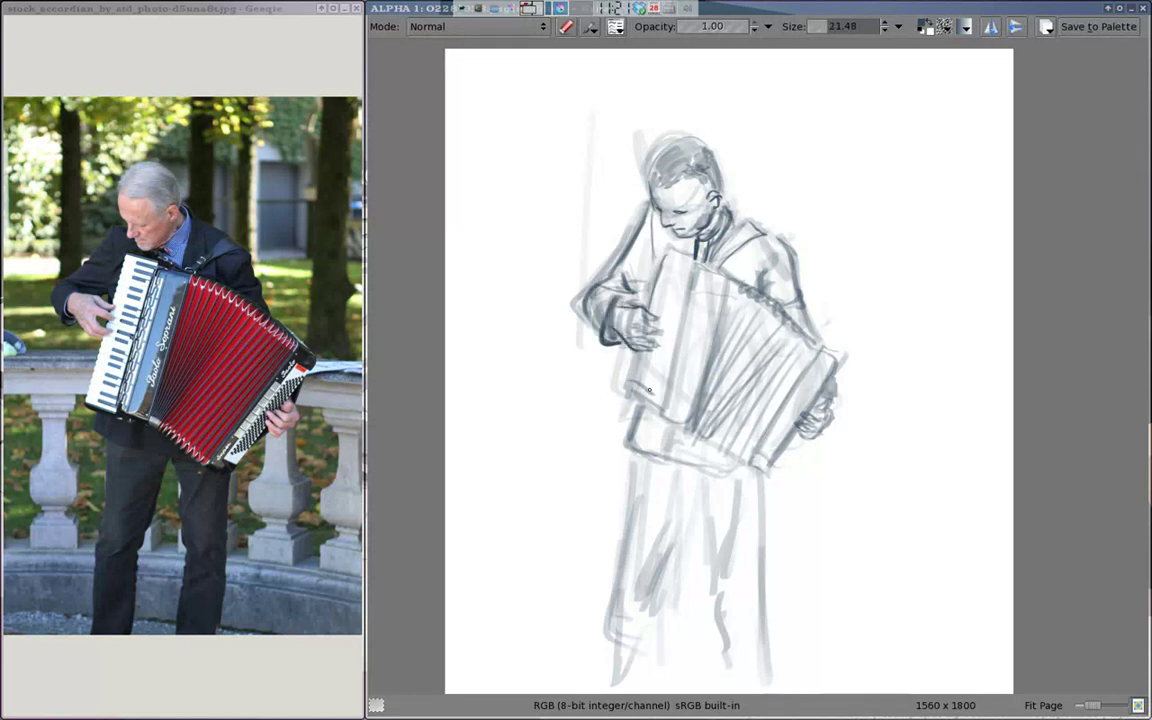